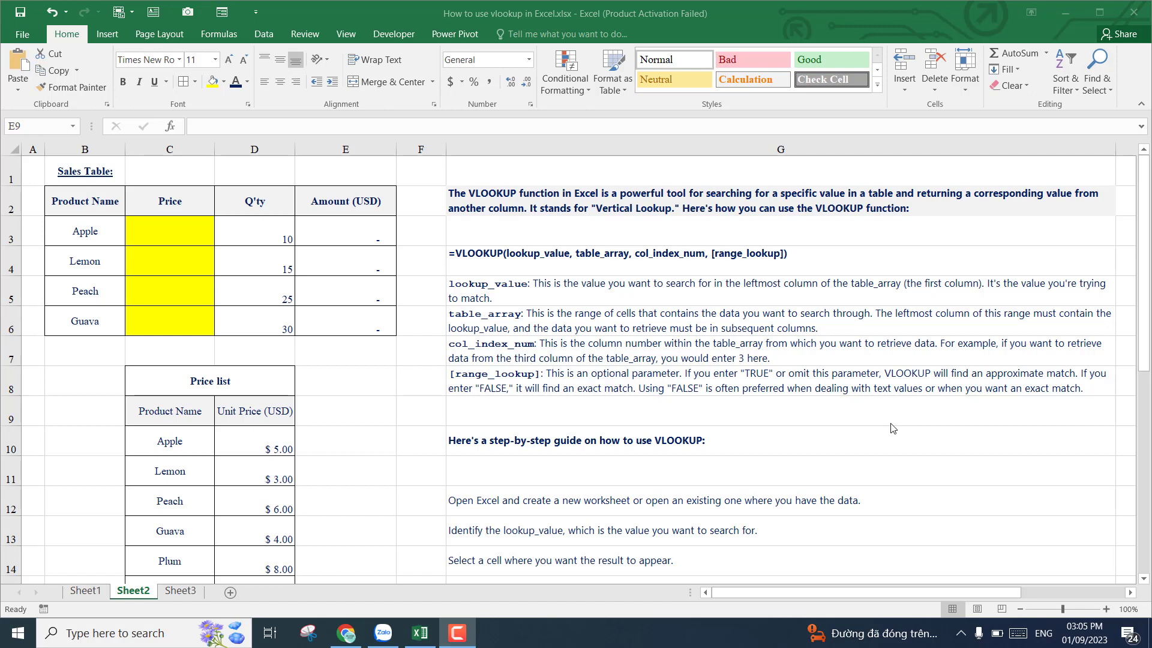
Review the notes on the VLOOKUP syntax and its lookup_value, table_array, col_index_num and range_lookup arguments in G4:G8
double_click(649, 258)
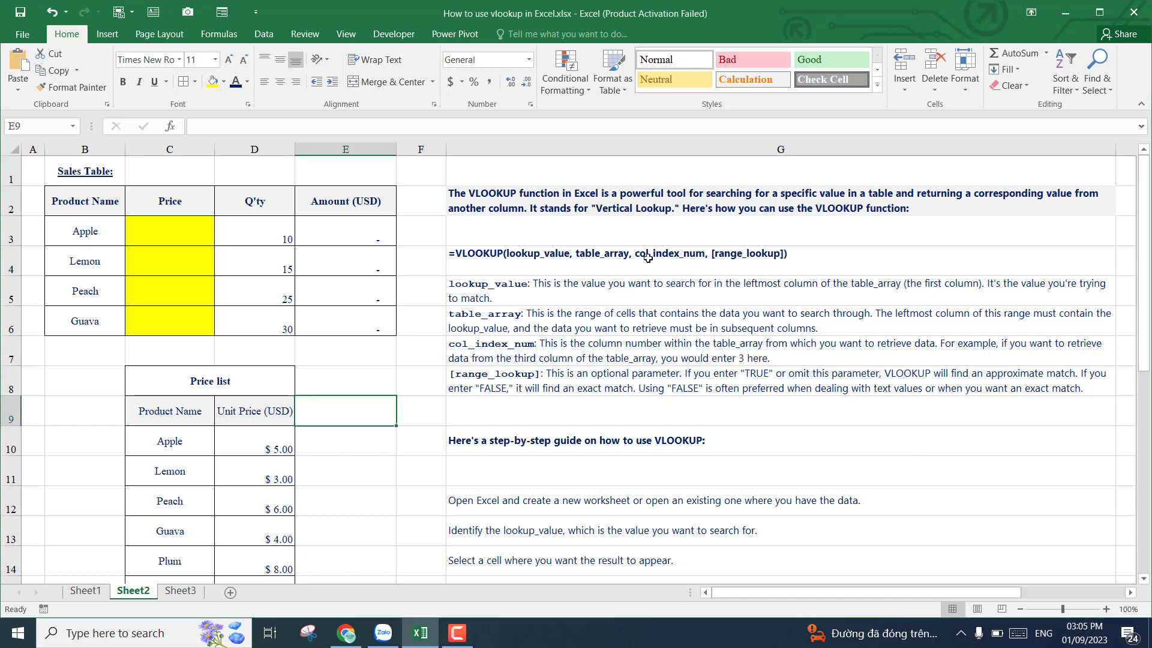
left_click(504, 286)
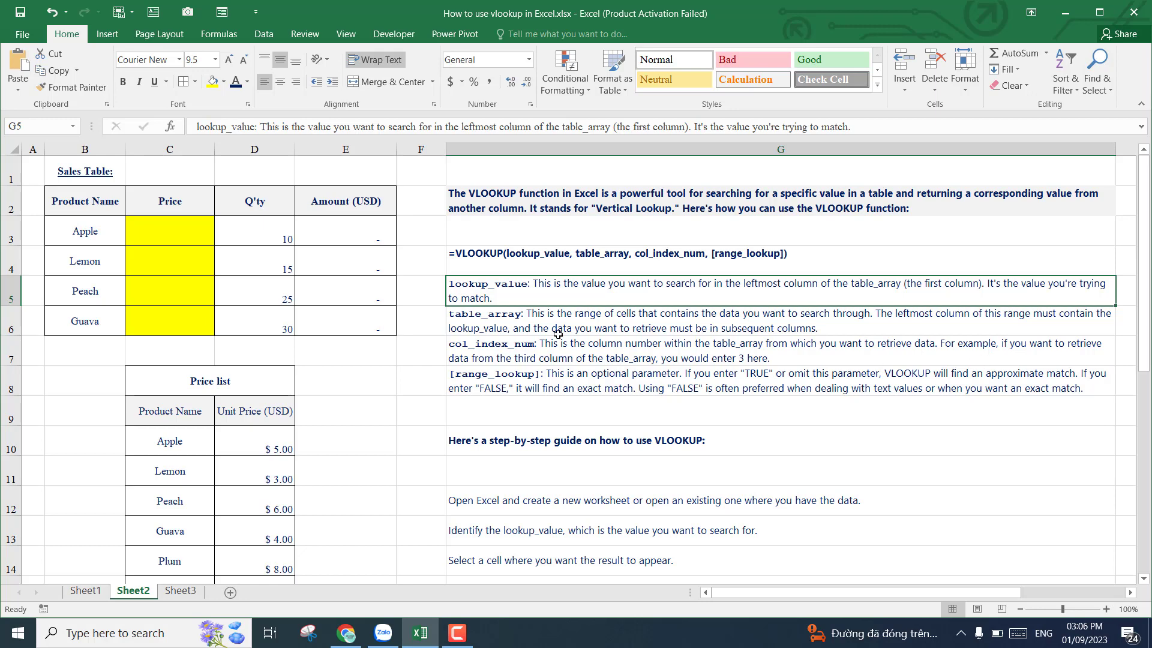
left_click(487, 316)
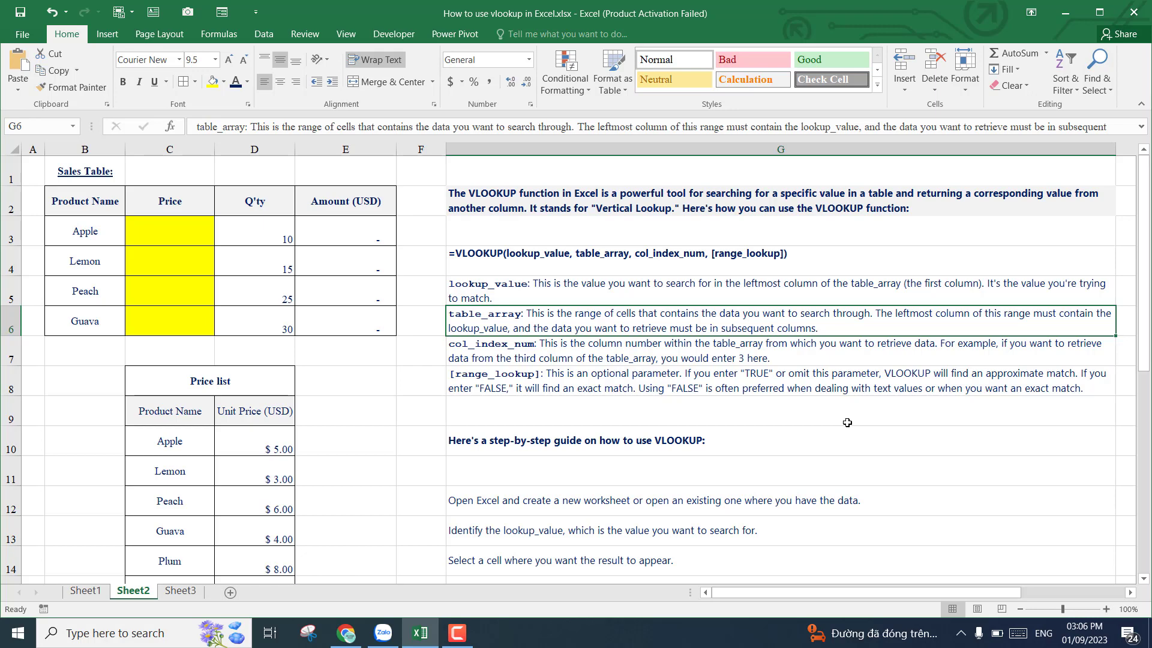
left_click(500, 355)
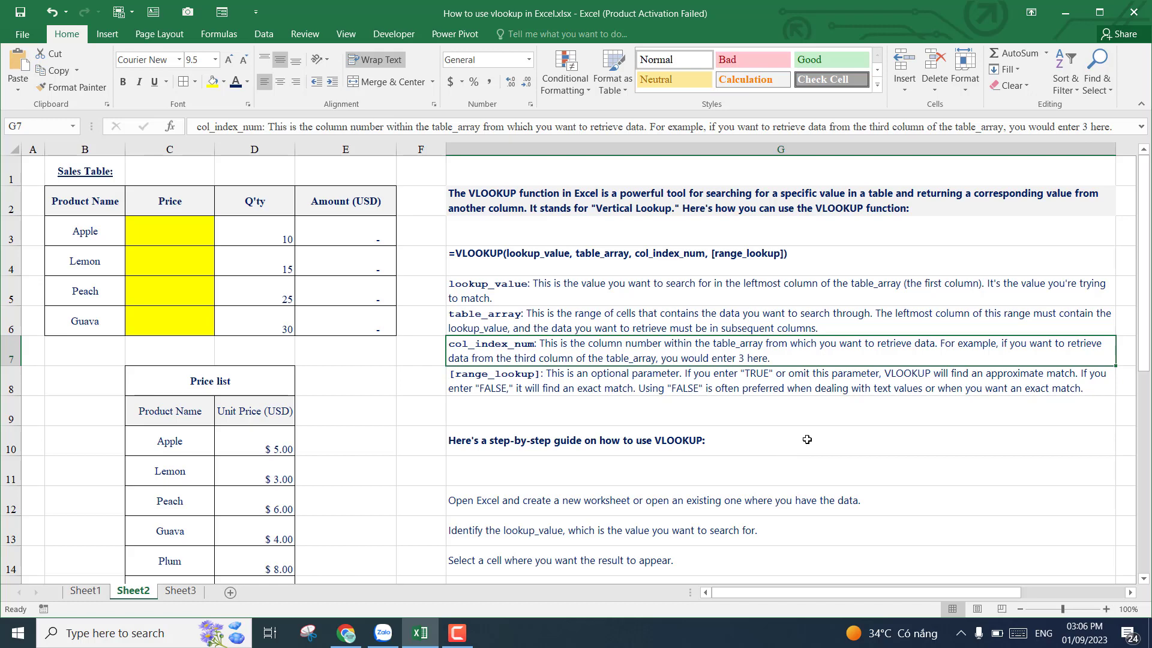
left_click(562, 380)
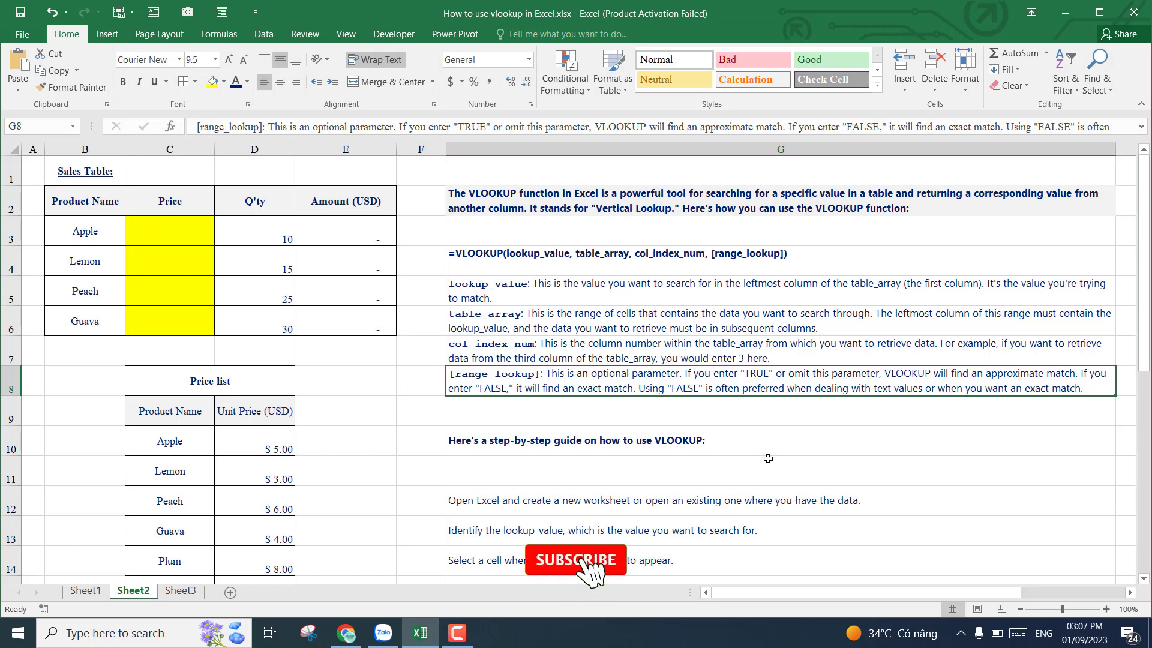
Examine the empty Price cells C3:C6 of the sales table and the Price list table below it
left_click(155, 231)
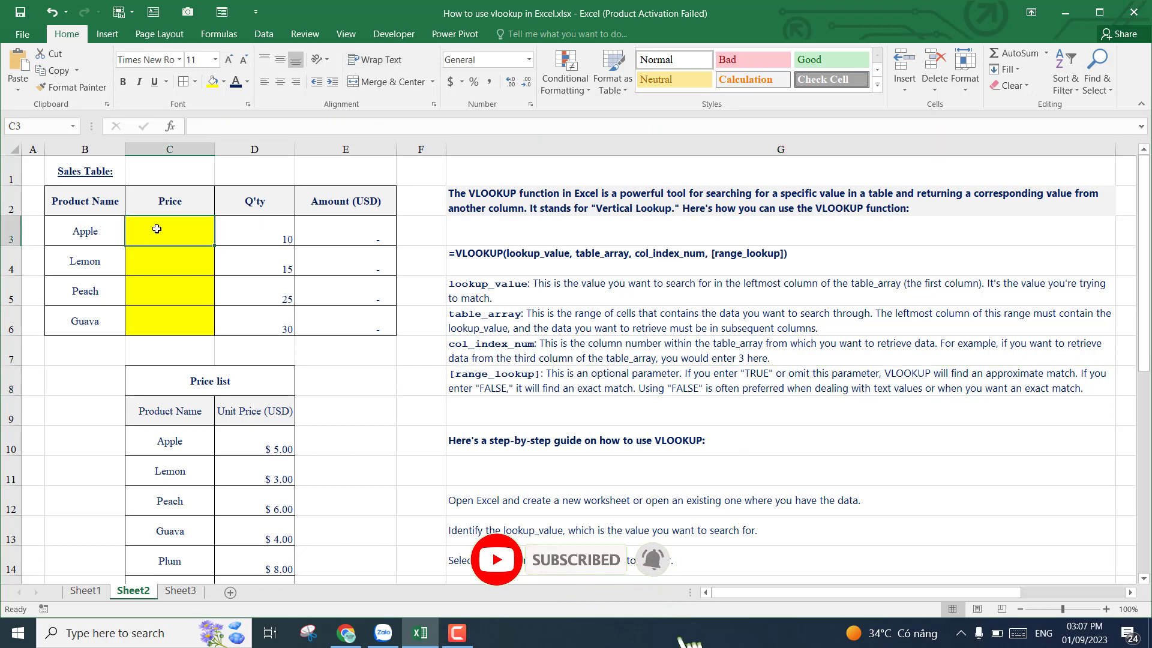
left_click(181, 268)
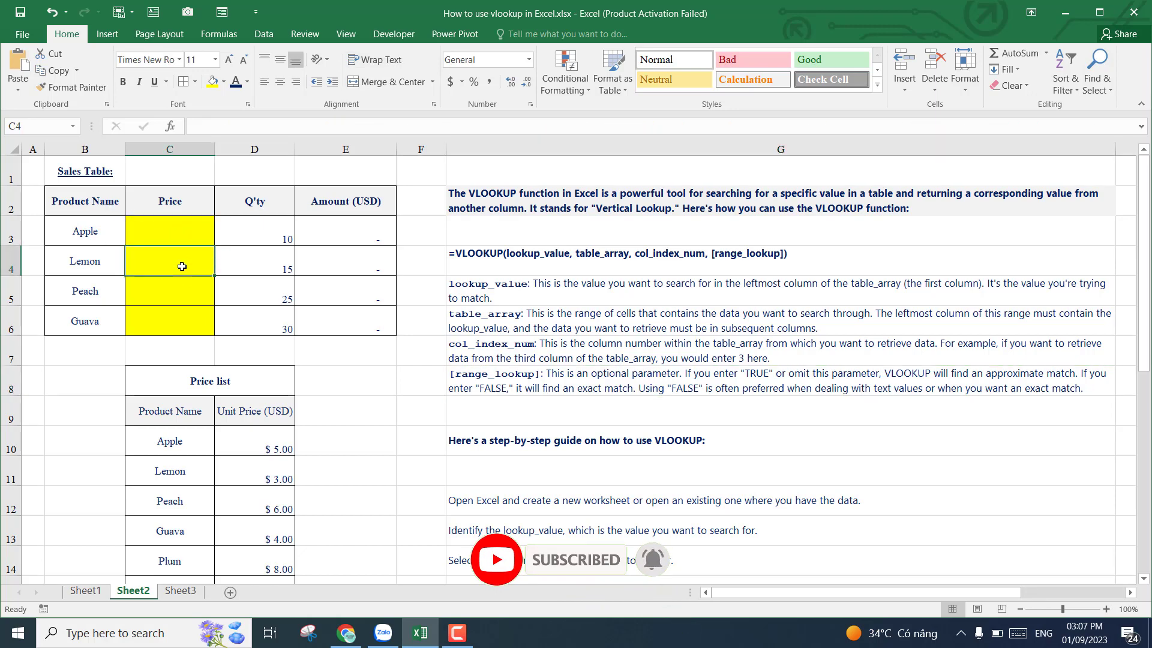
left_click(173, 231)
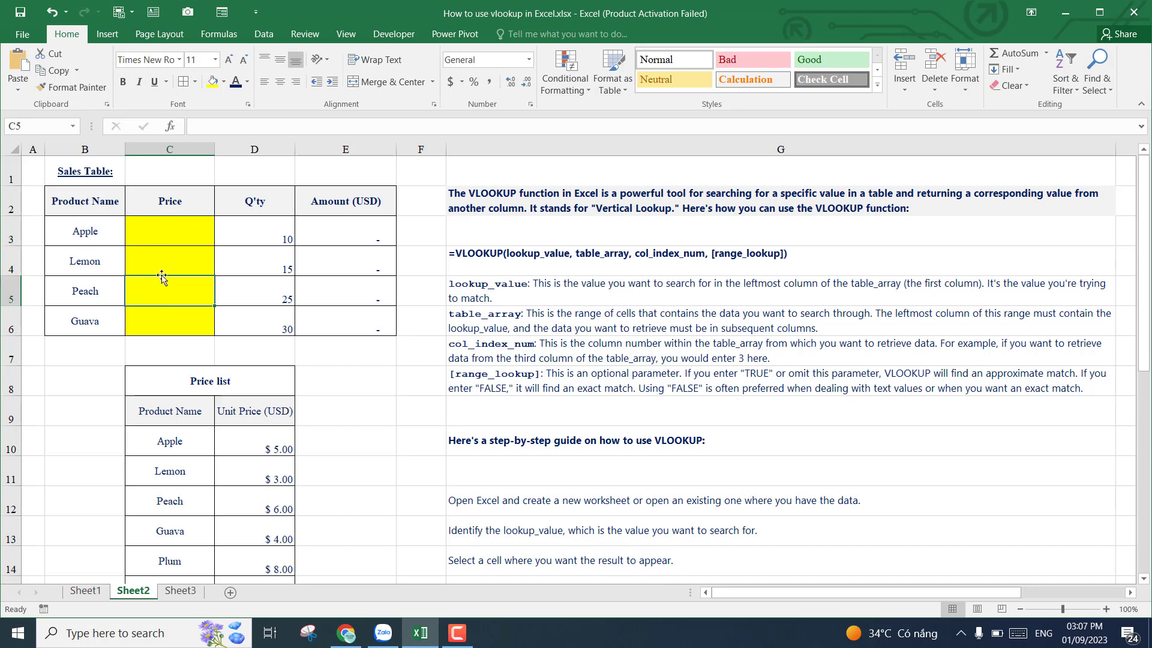
left_click_drag(171, 225, 170, 315)
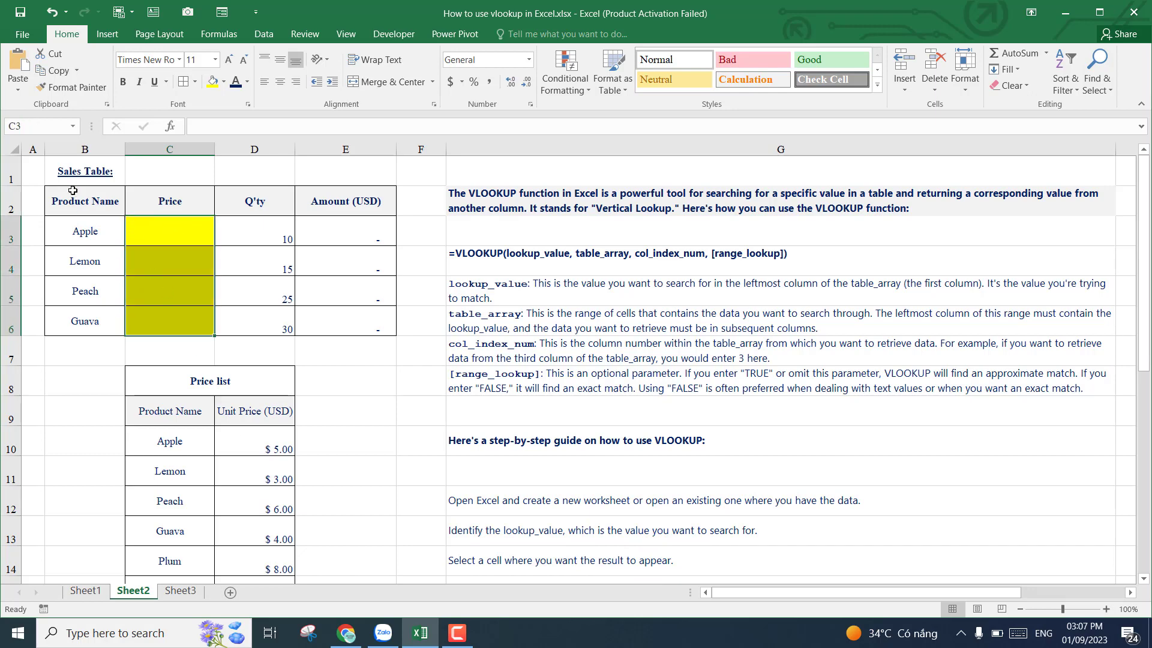
scroll(209, 382, "down", 1)
left_click_drag(234, 279, 251, 534)
scroll(259, 401, "up", 1)
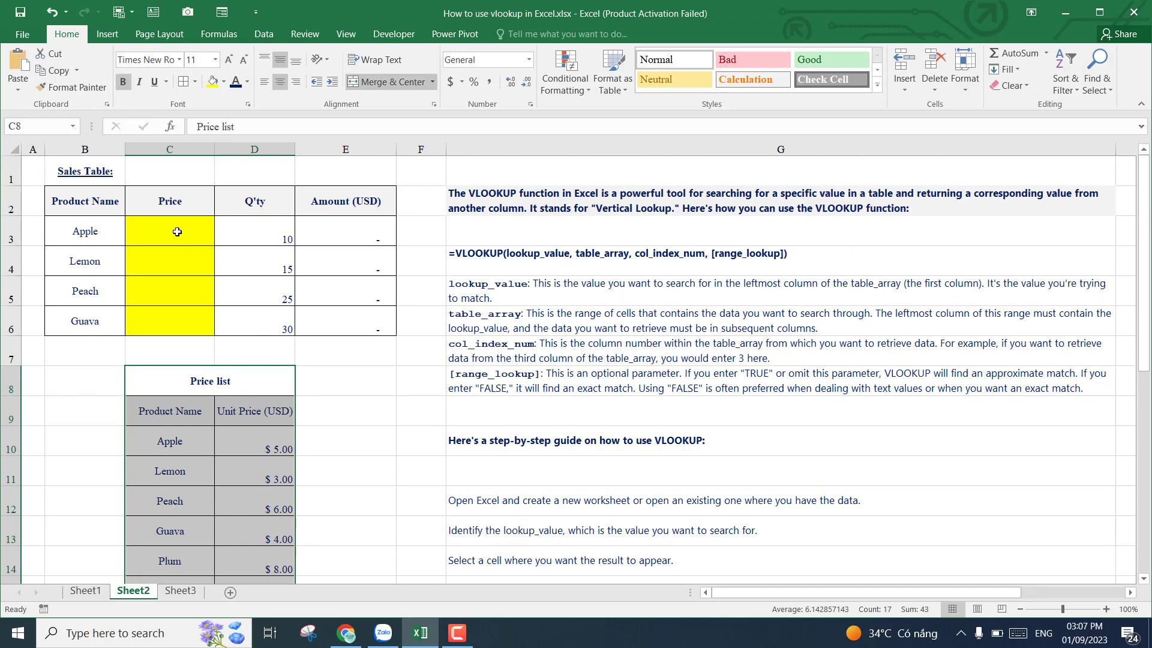
Start a VLOOKUP formula in cell C3 and open its function arguments
left_click(174, 227)
type("=")
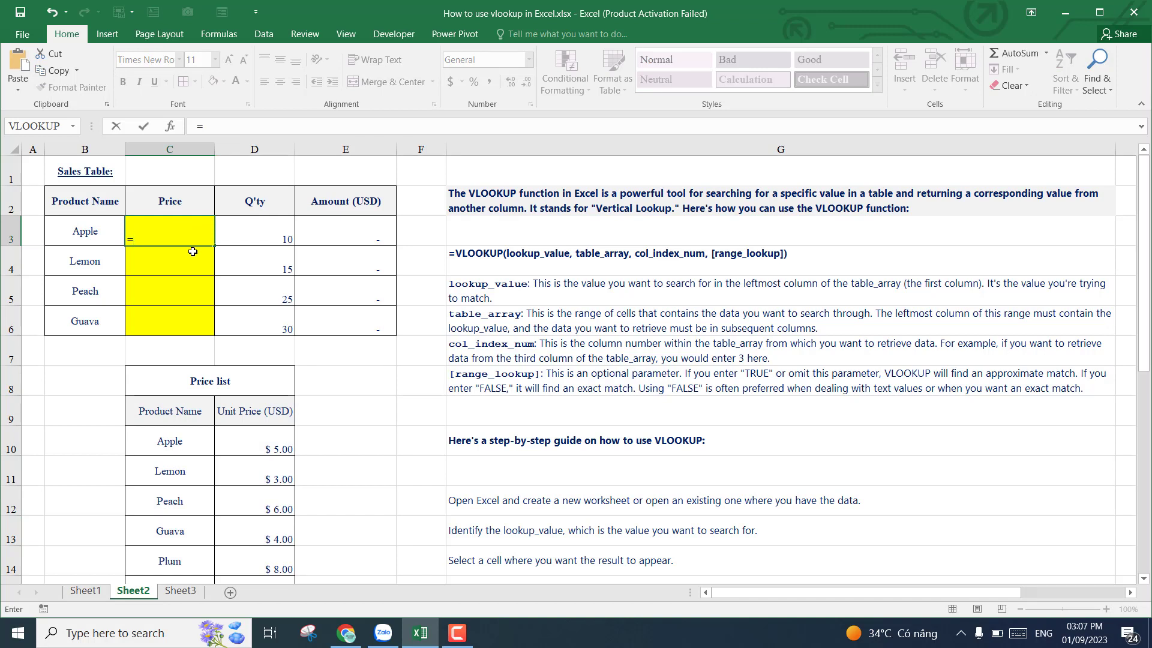
type("vl")
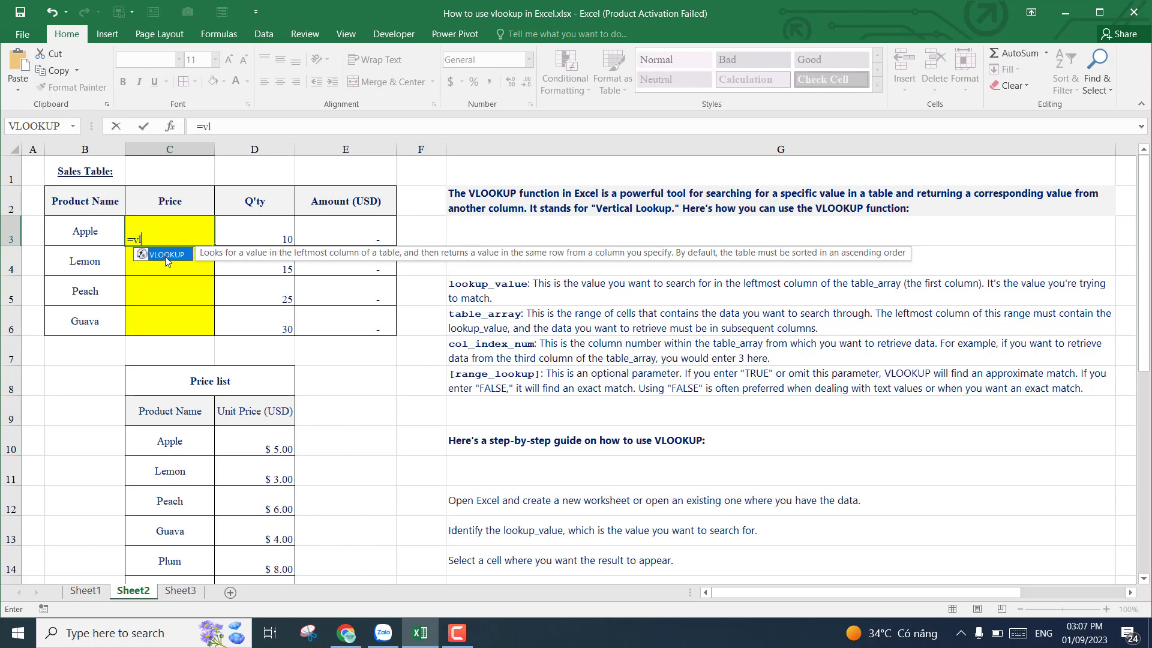
double_click(162, 255)
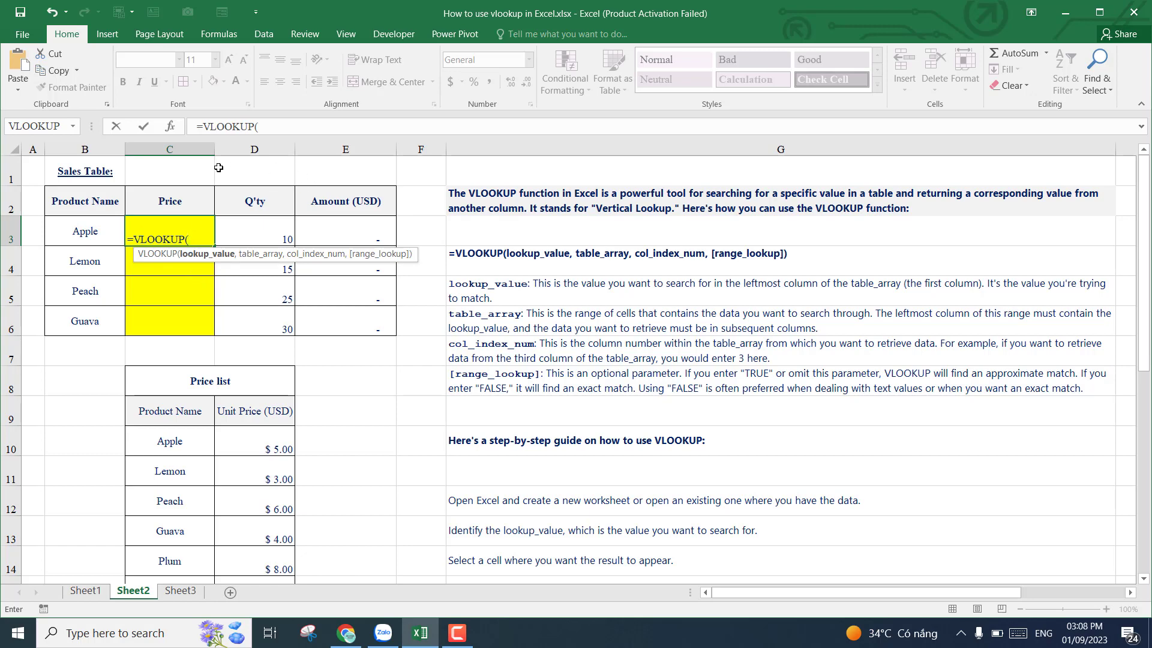
left_click(173, 127)
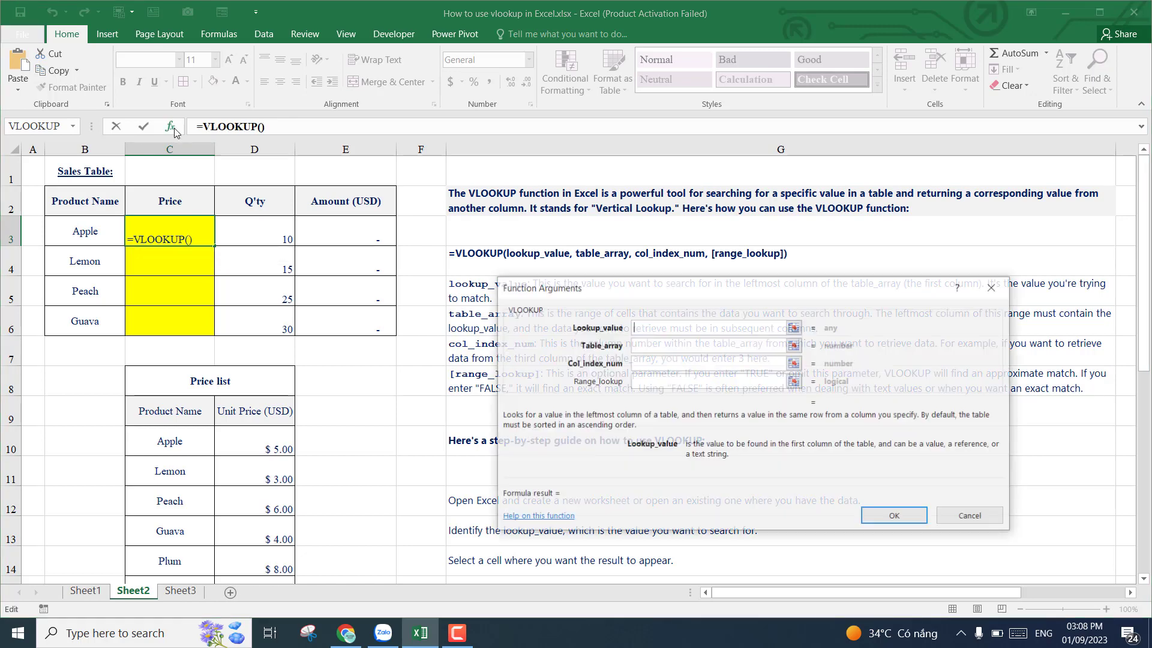
Set the lookup value to B3 and the table array to the absolute range $C$8:$D$16
left_click_drag(630, 295, 478, 279)
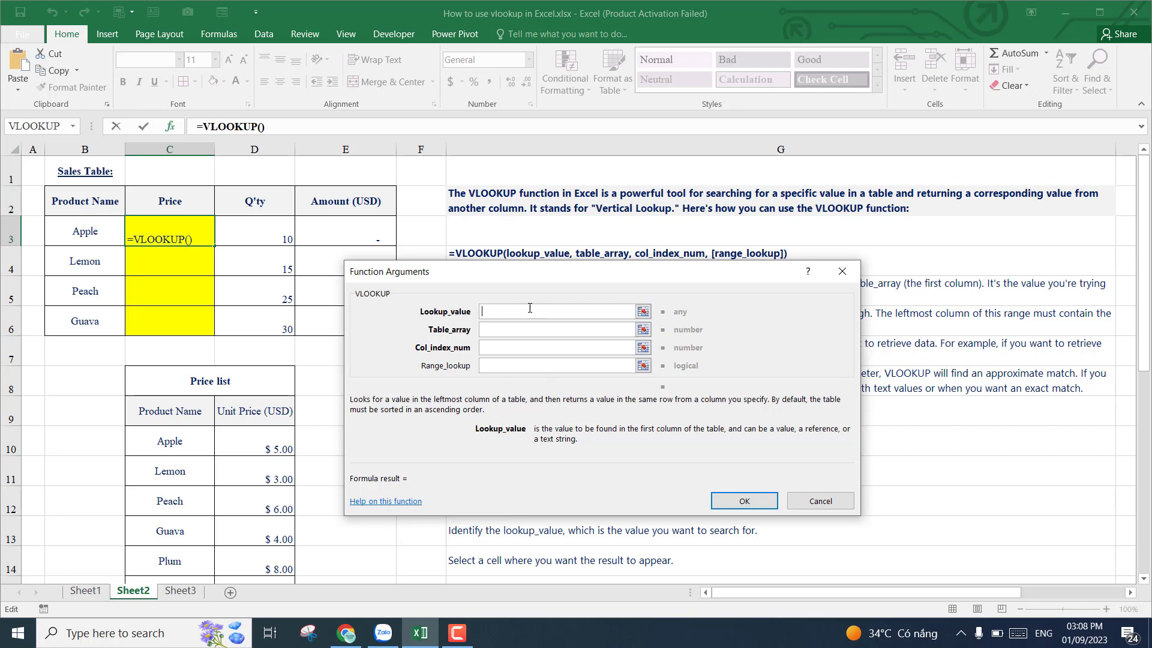
left_click_drag(538, 277, 578, 424)
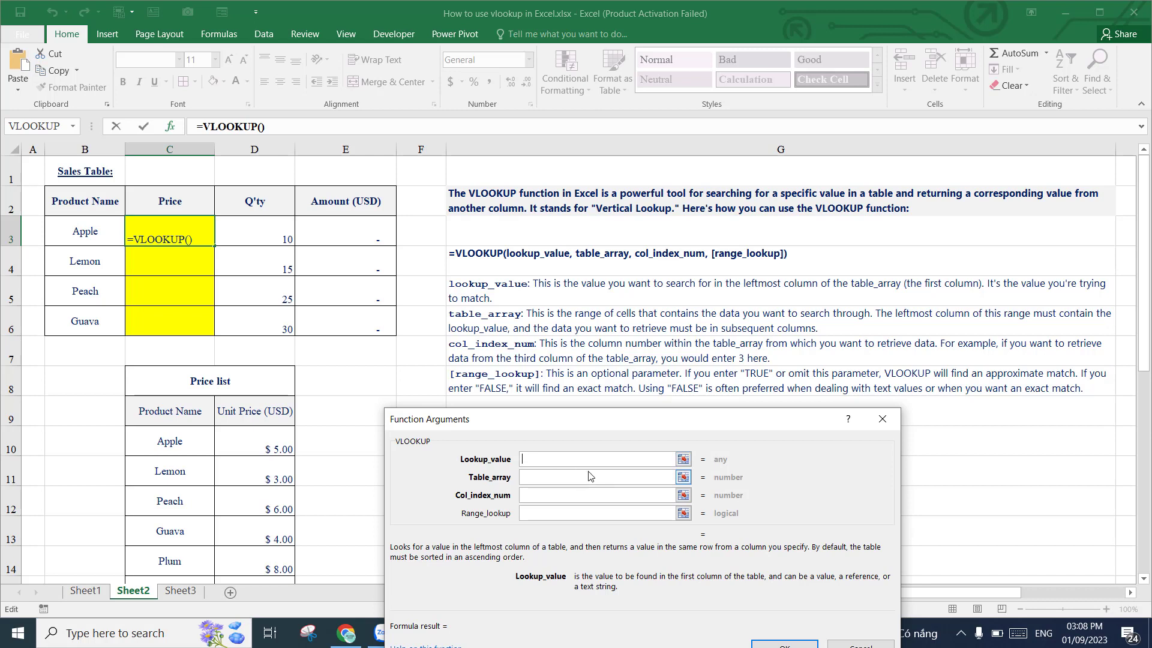
left_click(90, 231)
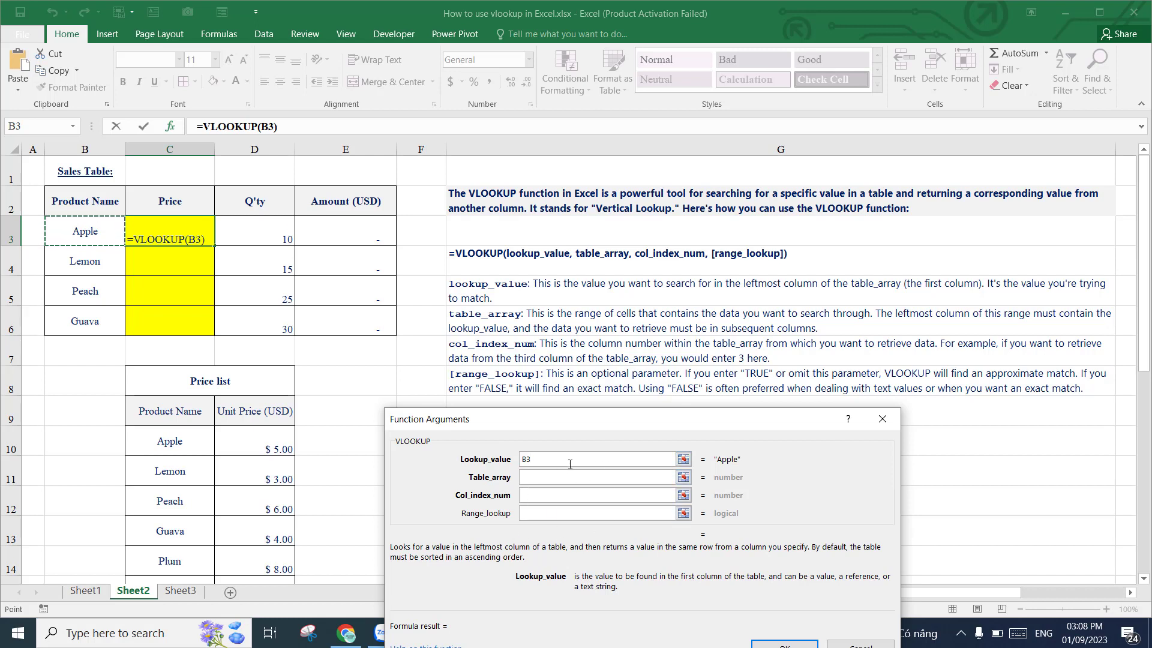
left_click(537, 477)
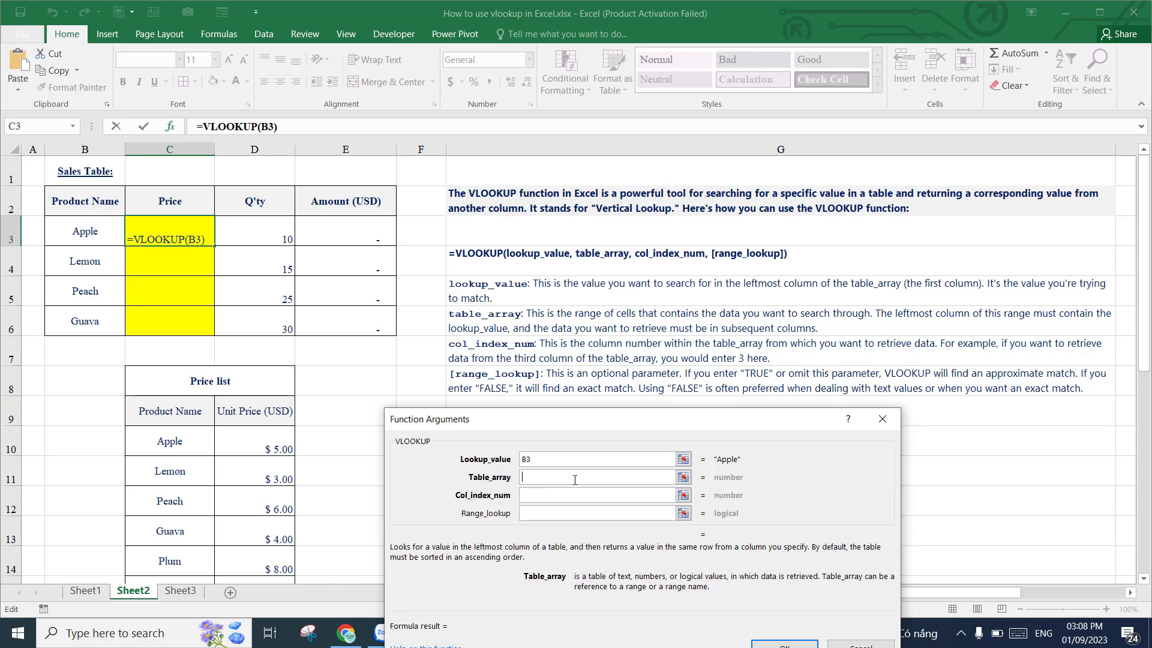
left_click_drag(147, 378, 221, 538)
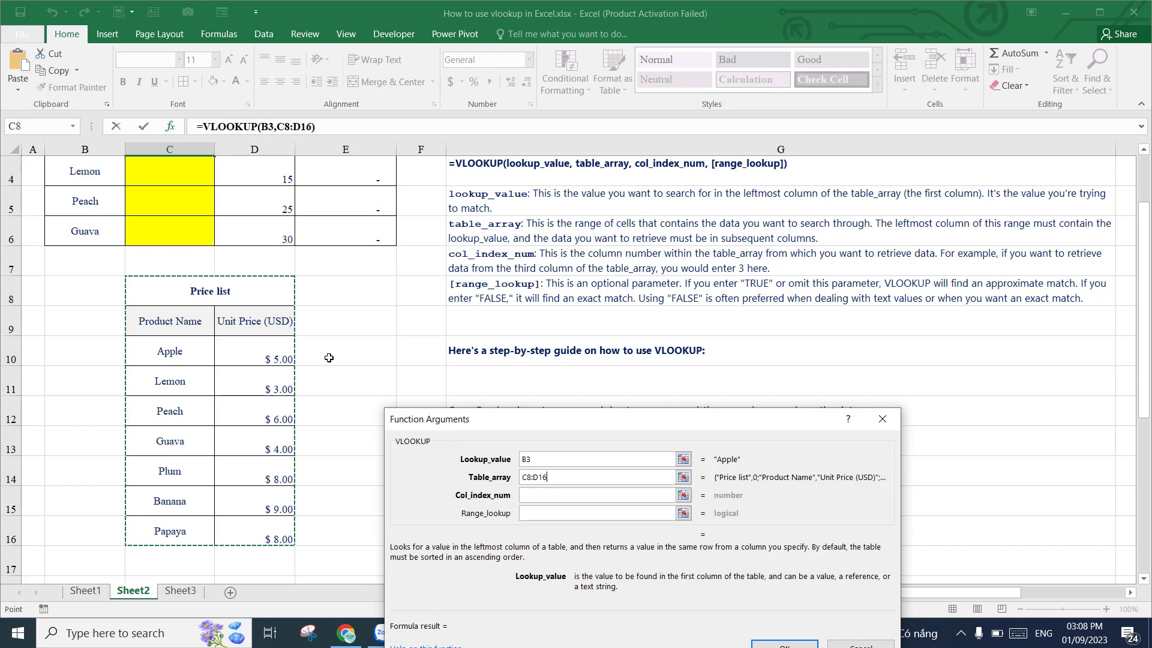
scroll(329, 357, "up", 1)
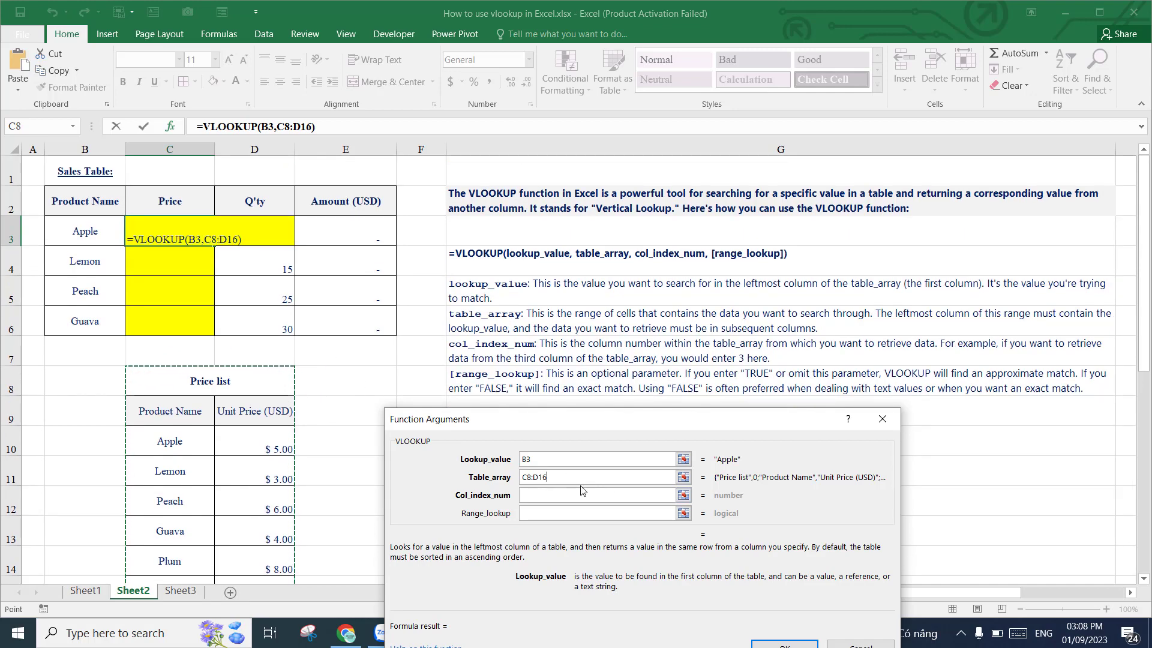
key("F4")
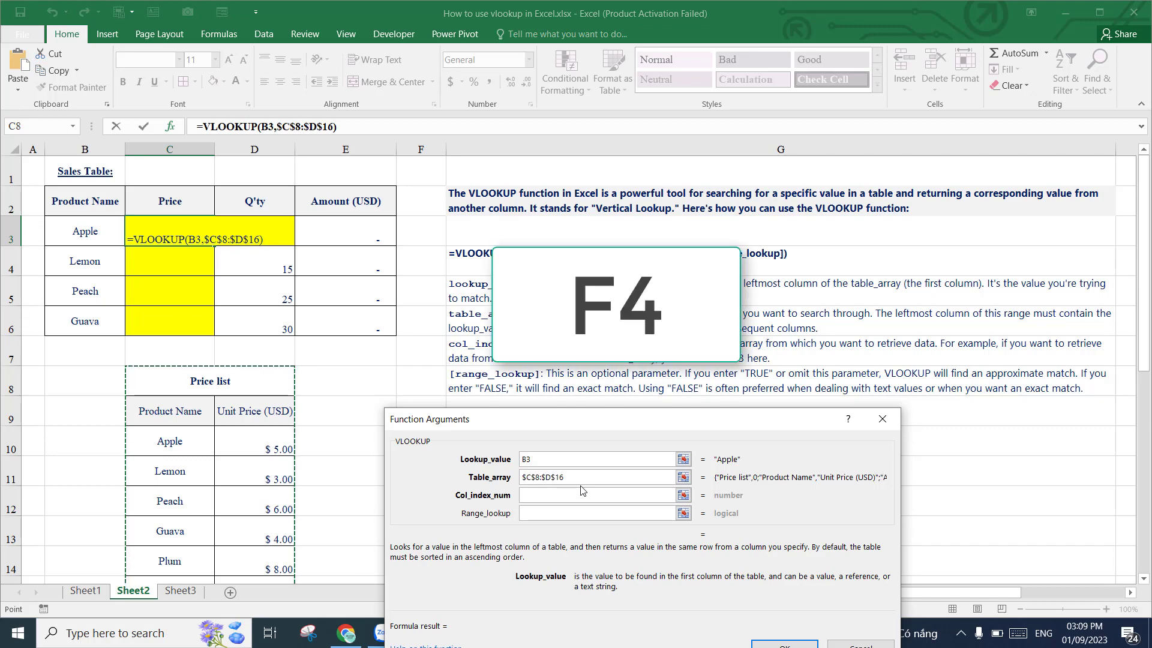
Set the column index number to 2 and the range lookup to false
left_click(575, 494)
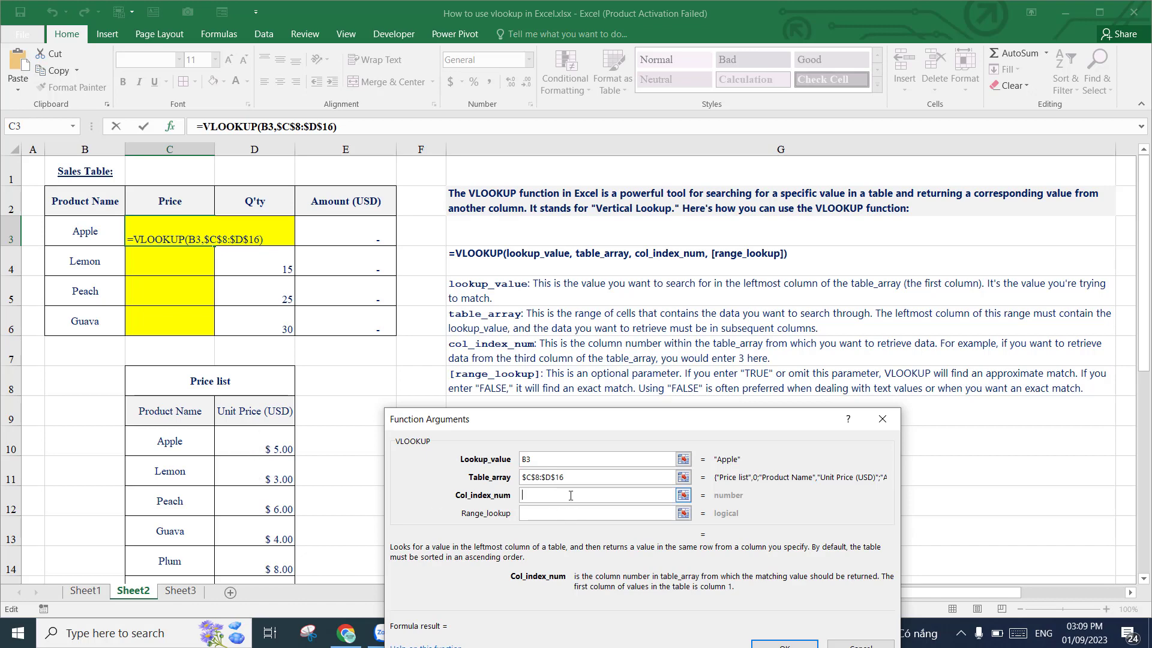
type("2")
left_click(567, 515)
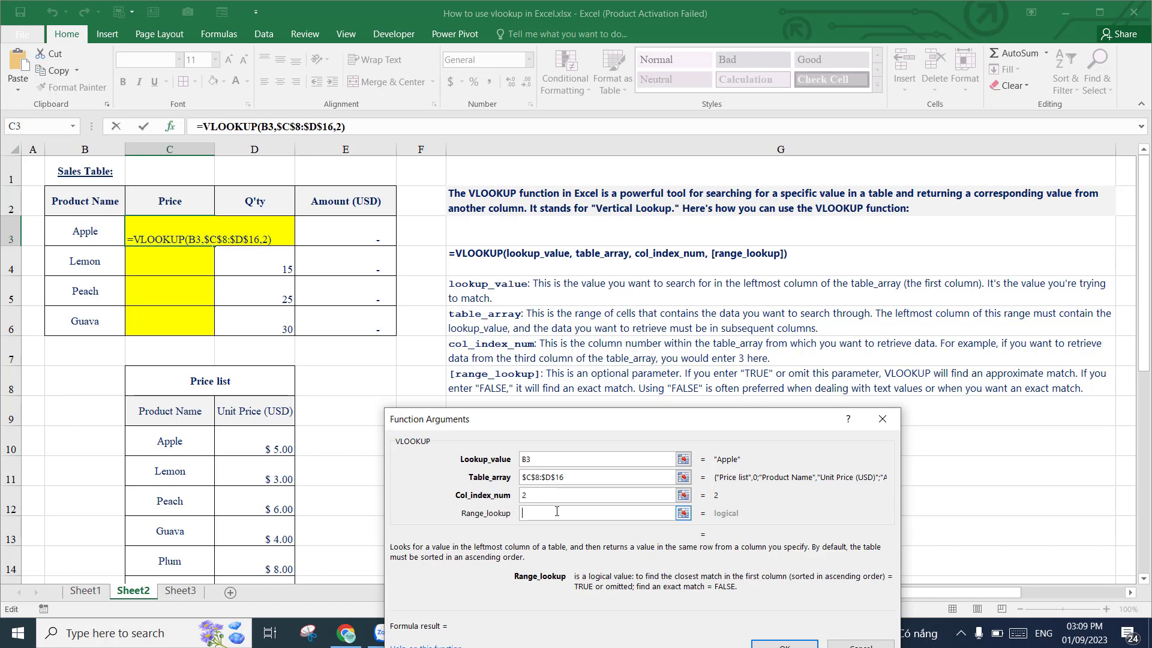
type("false")
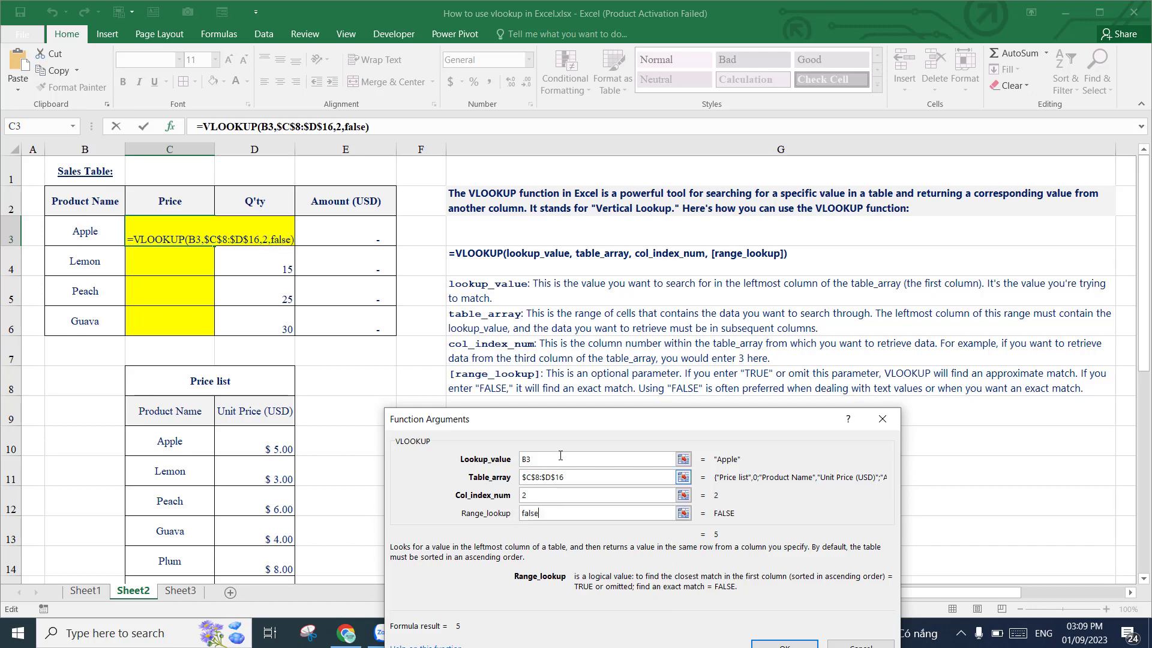
Replace the range lookup argument with 0 and accept the VLOOKUP formula
left_click_drag(585, 417, 579, 369)
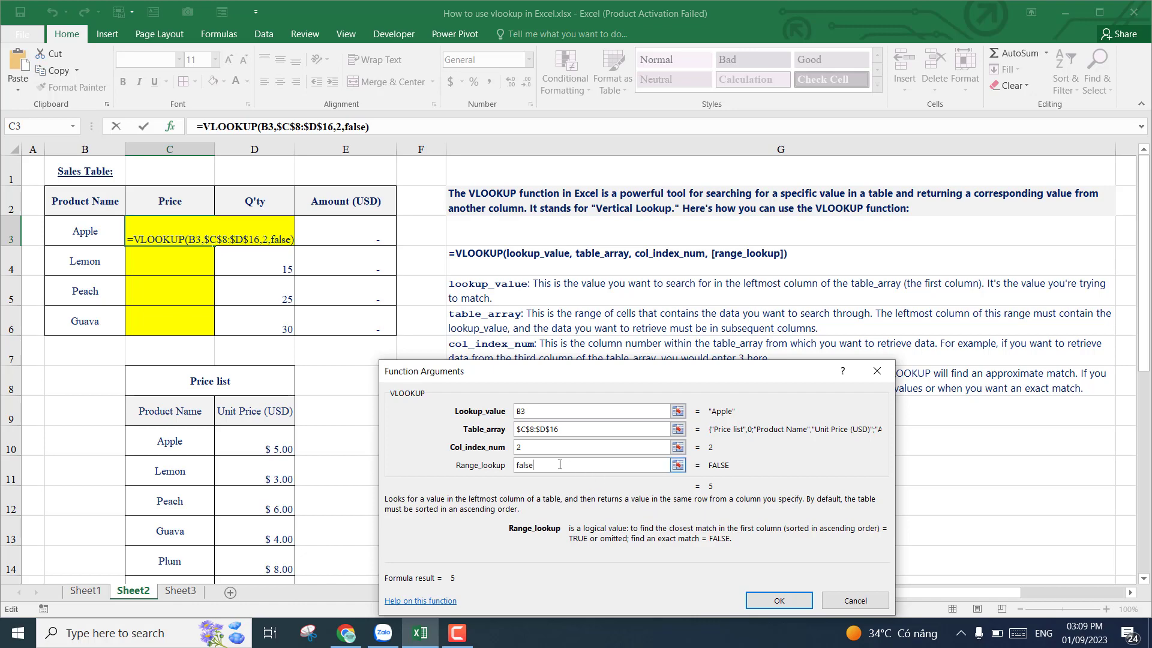
left_click_drag(533, 466, 506, 468)
key("BackSpace")
type("0")
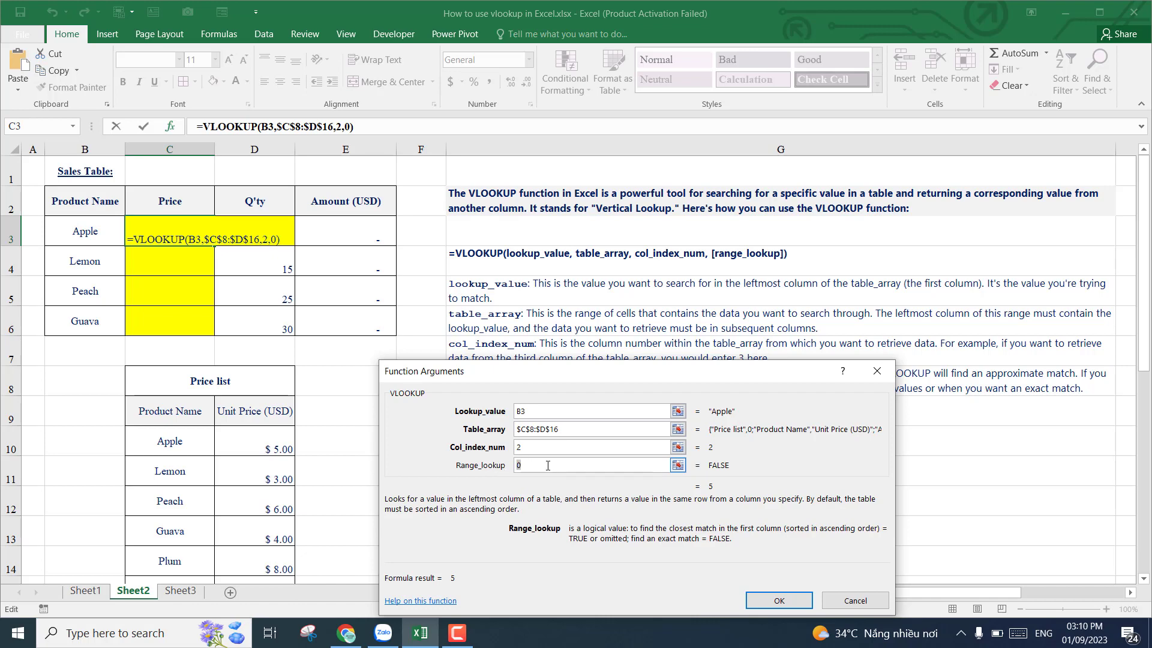
left_click(779, 601)
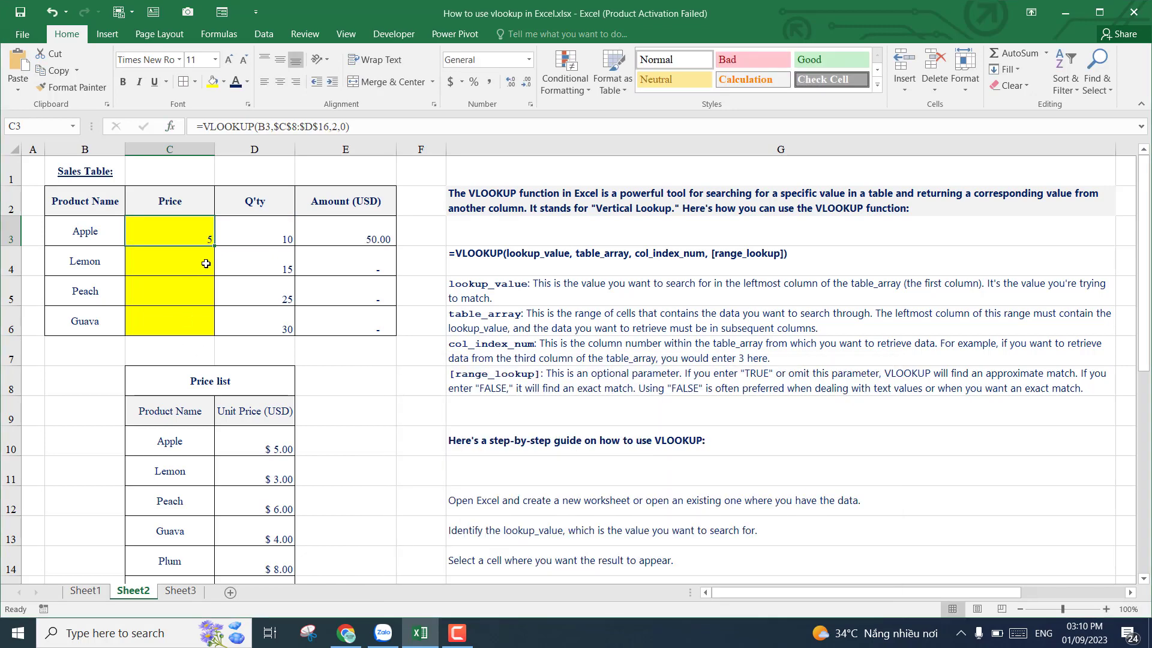
Fill the VLOOKUP formula from C3 down to C6 and check the formula in each Price cell
left_click_drag(214, 245, 212, 329)
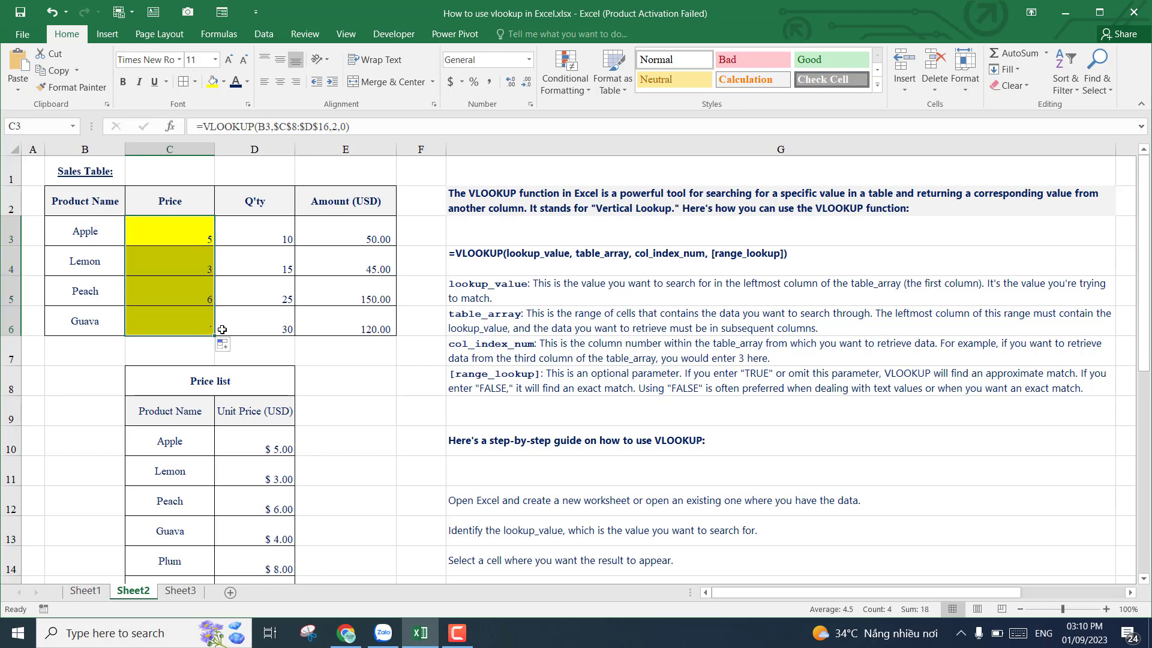
left_click(181, 229)
left_click(182, 262)
left_click(183, 291)
left_click(186, 319)
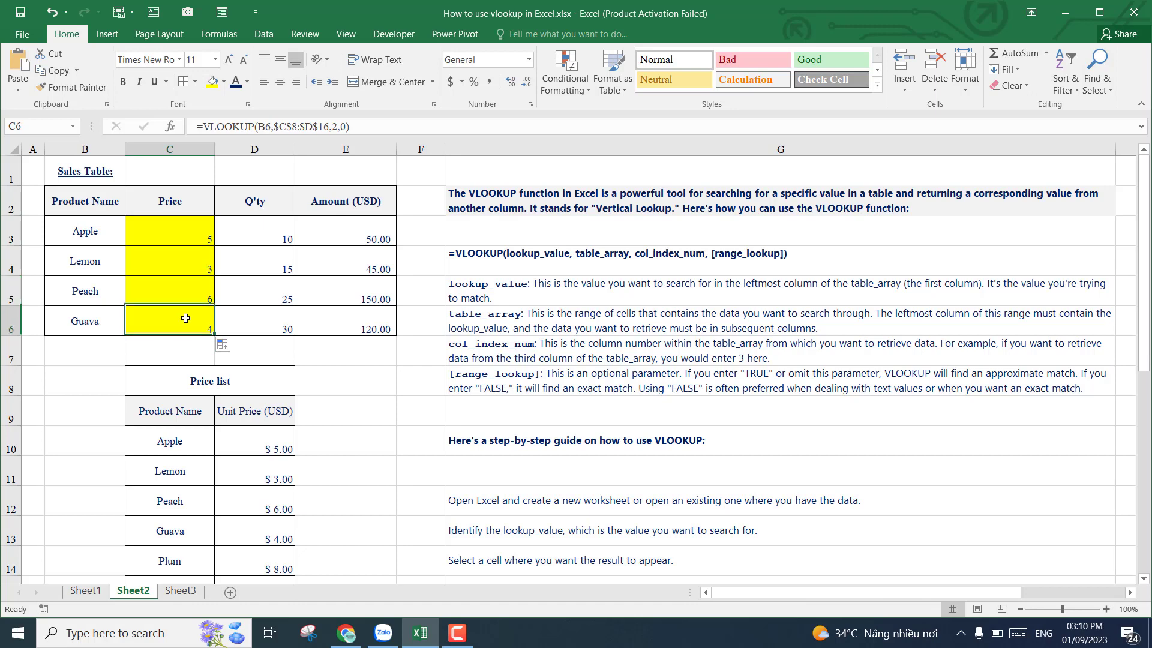
Format the prices in C3:C6 in comma style with two decimal places and review each cell
left_click_drag(195, 230, 189, 330)
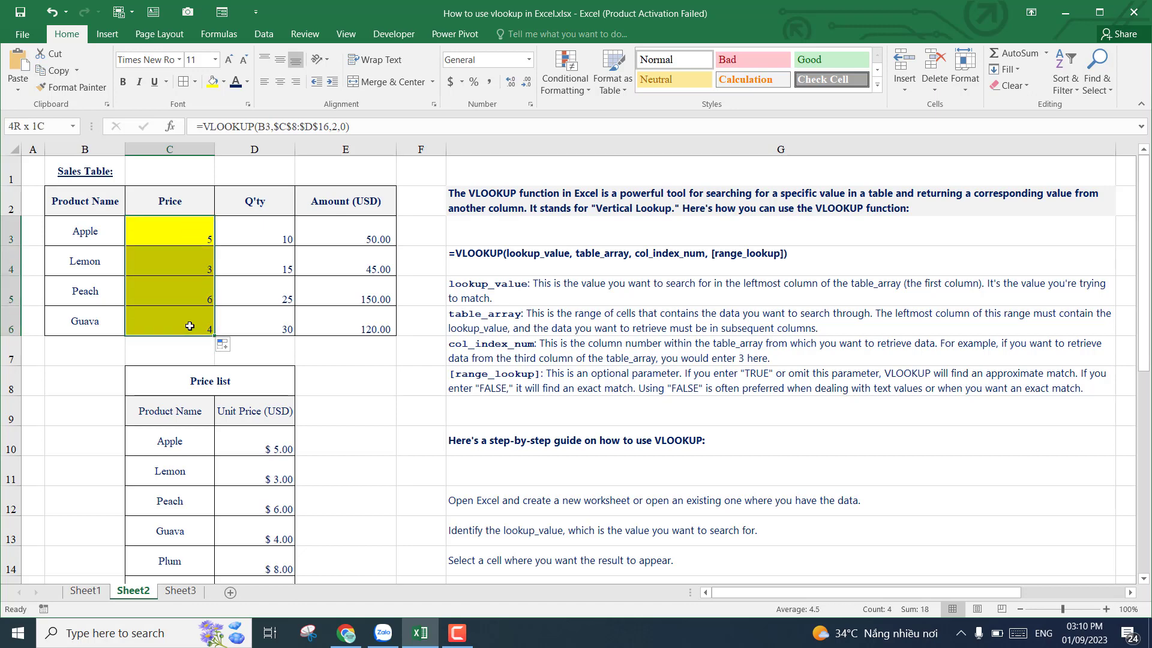
left_click(489, 86)
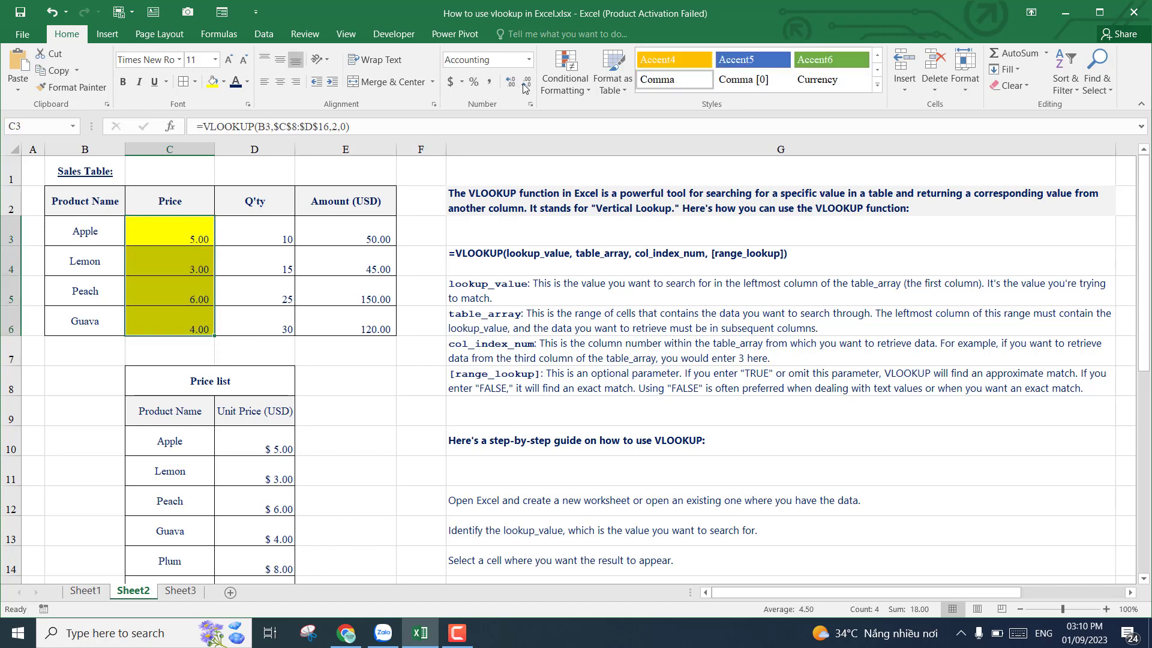
left_click(526, 82)
left_click(526, 82)
left_click(510, 83)
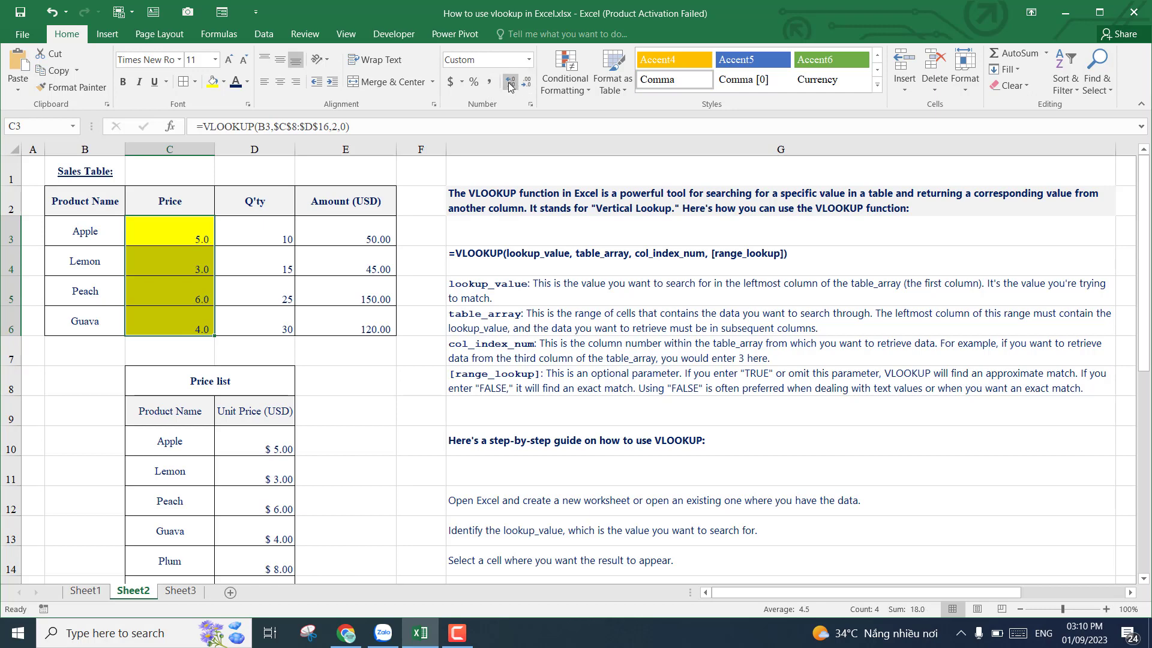
left_click(510, 84)
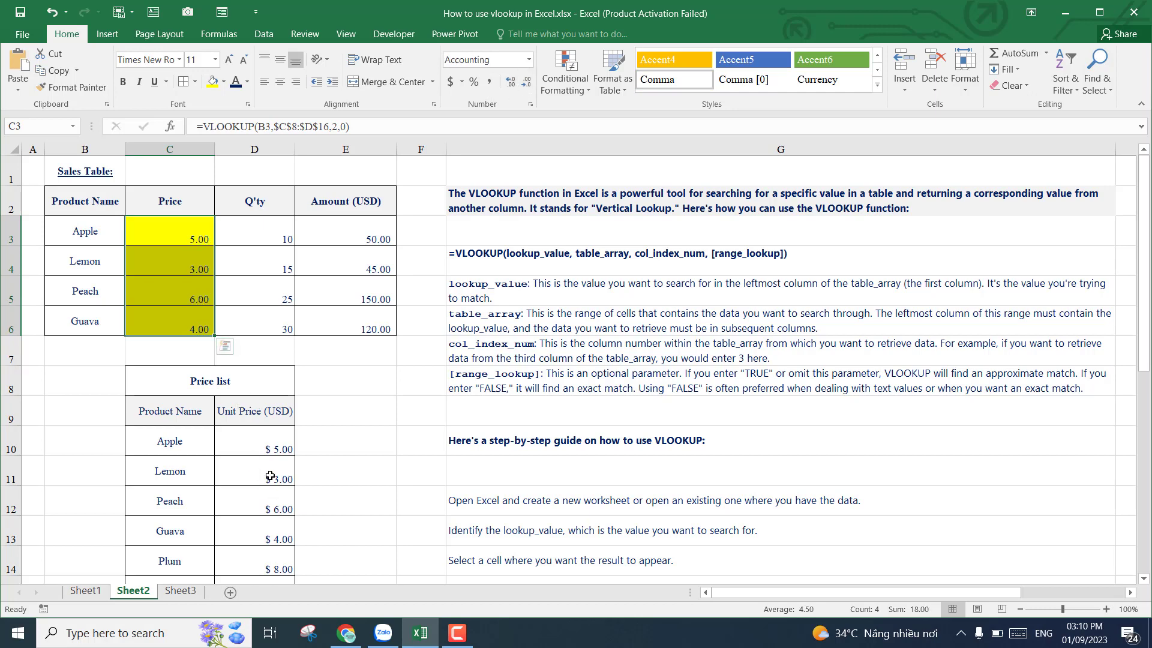
left_click(178, 228)
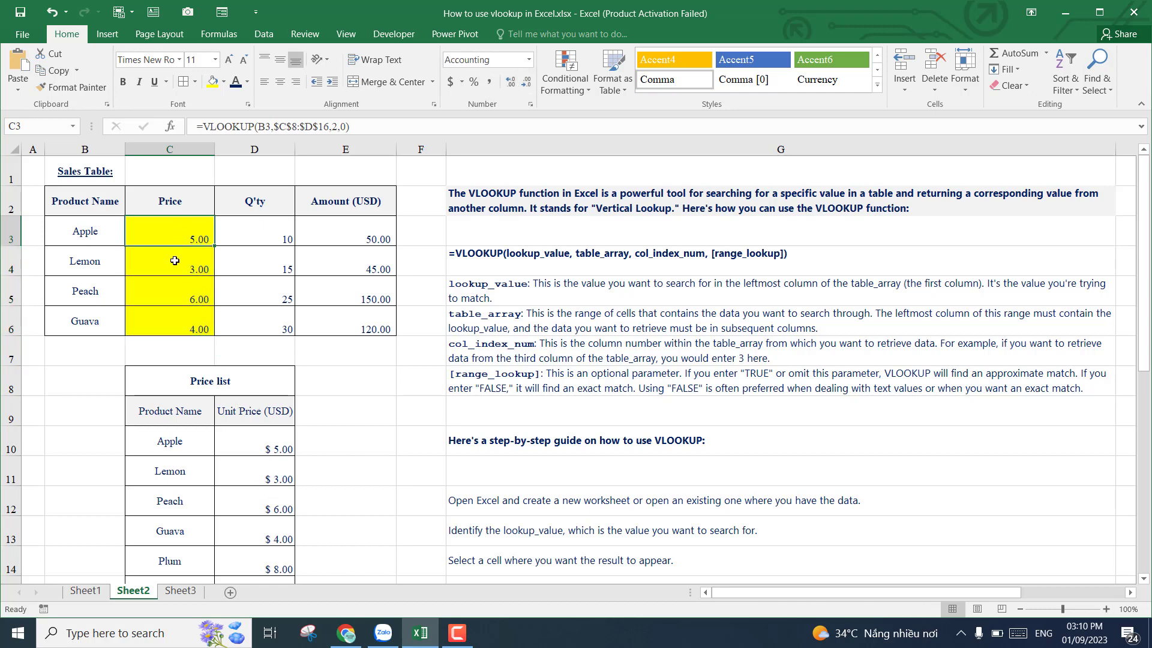
left_click(175, 265)
left_click(179, 287)
left_click(183, 314)
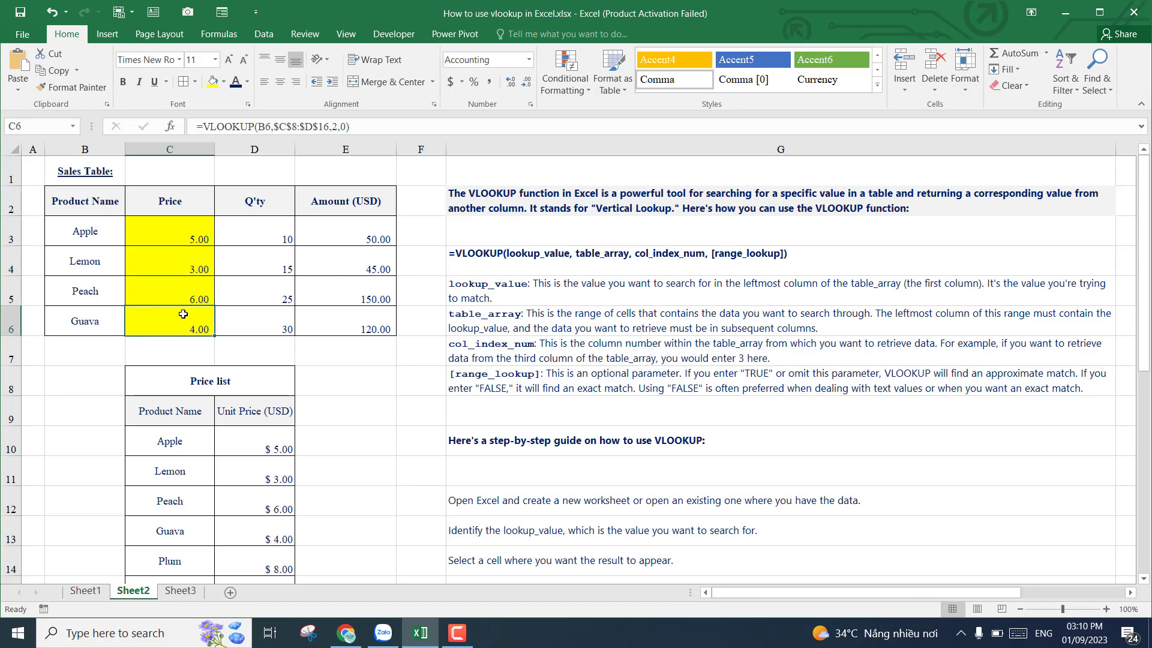
Clear the Price cells C3:C6 in the sales table
scroll(272, 483, "down", 1)
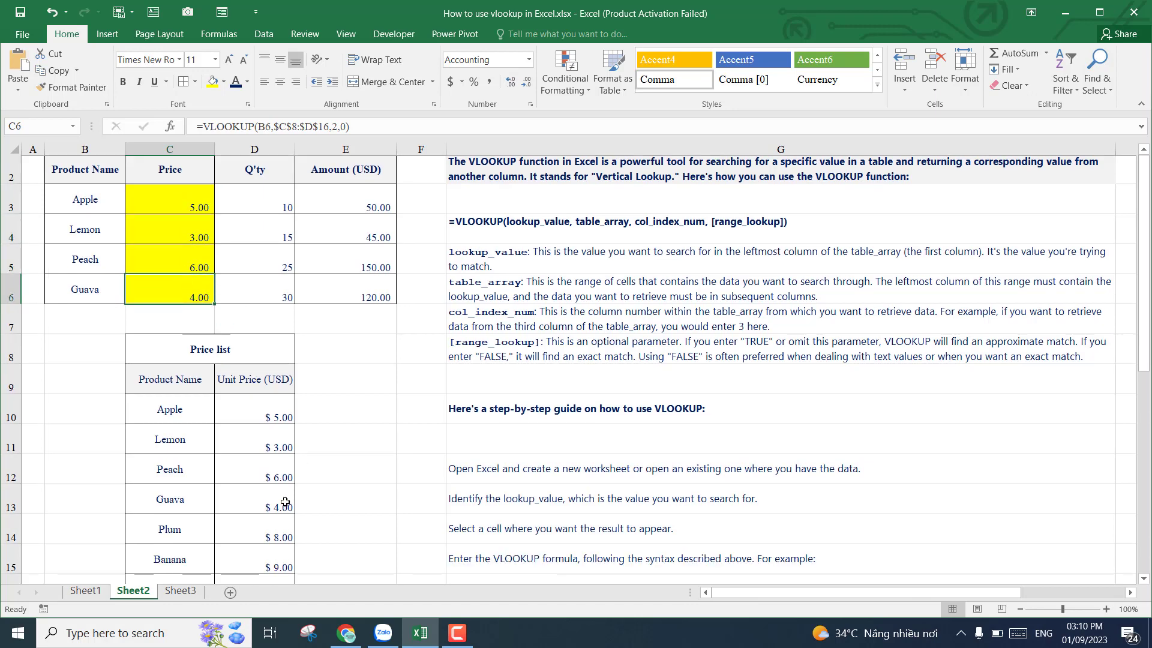
scroll(273, 483, "up", 1)
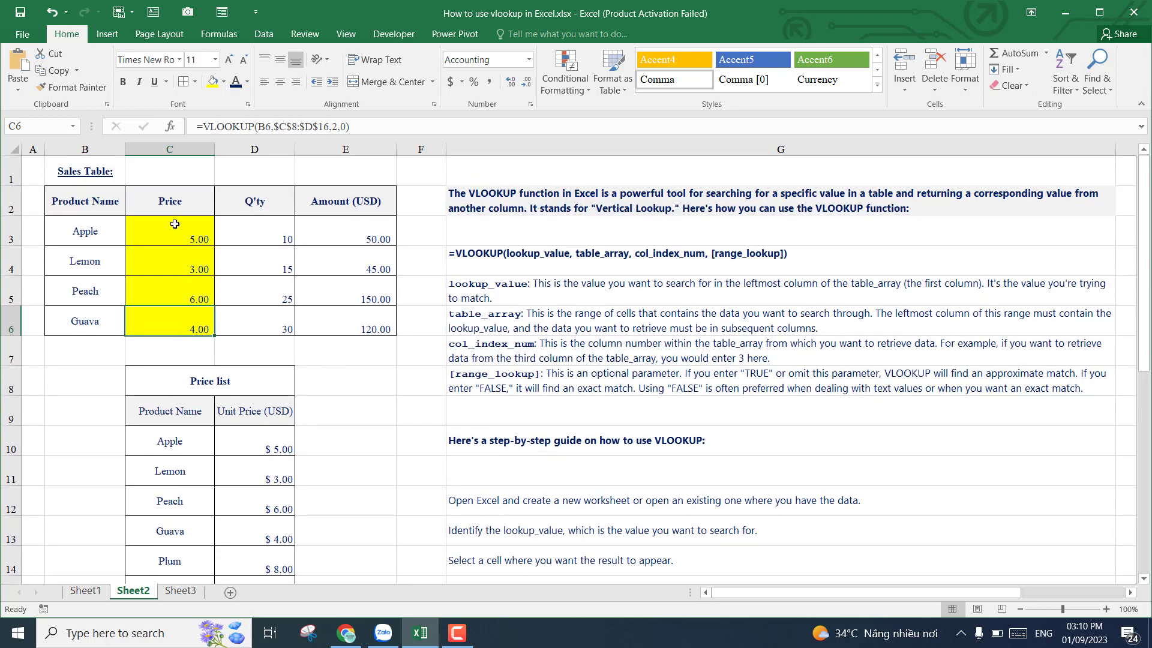
left_click(177, 259)
left_click_drag(180, 232, 181, 318)
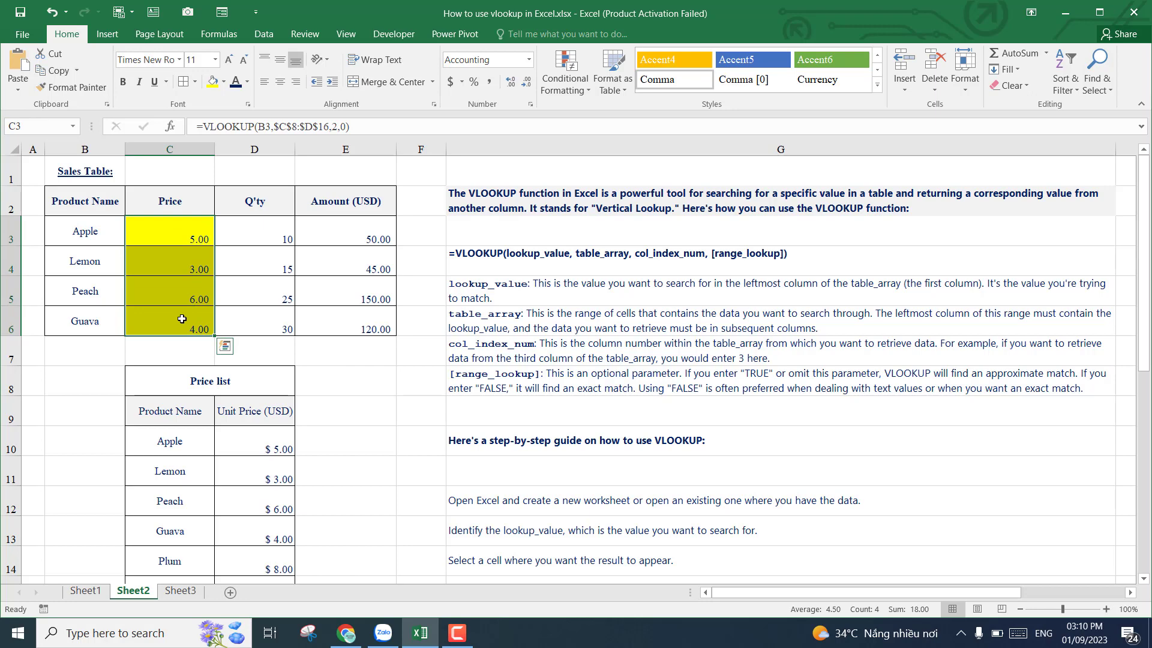
key("Delete")
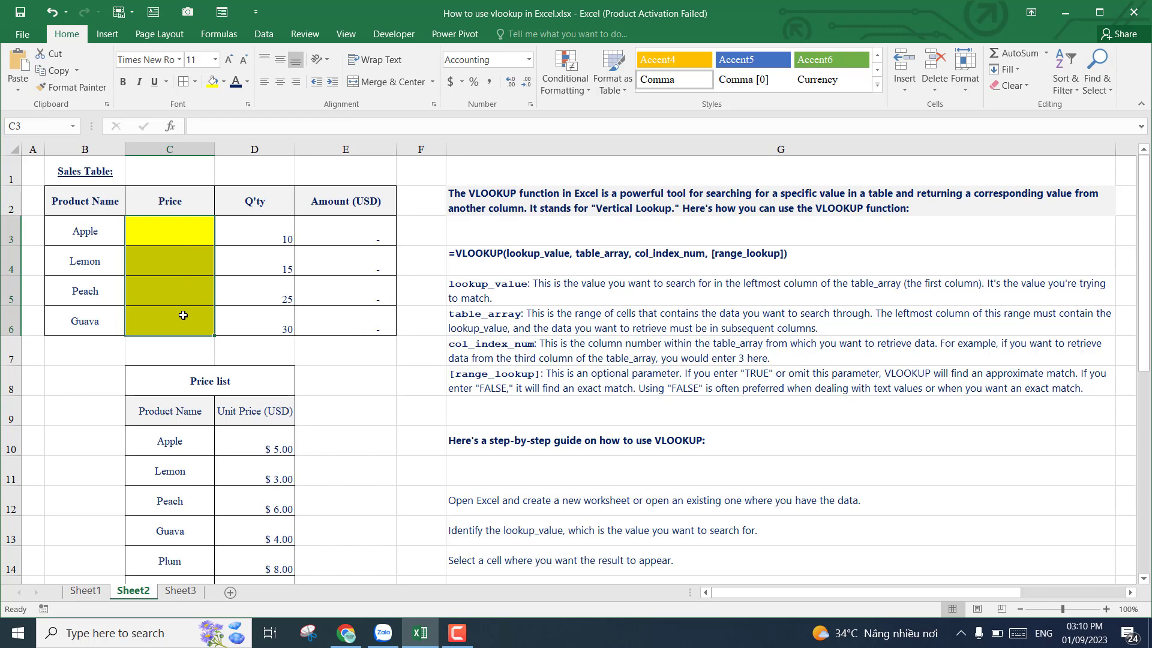
Start a formula in the Apple row's Price cell C3 and open the full Insert Function list
left_click(187, 224)
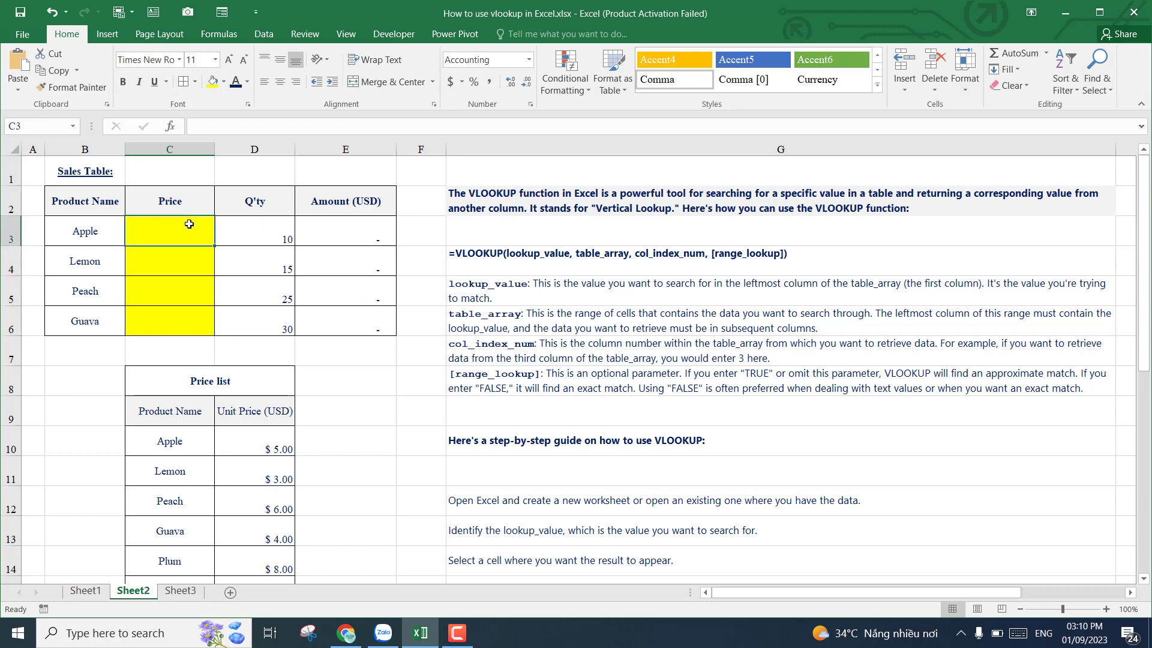
type("=")
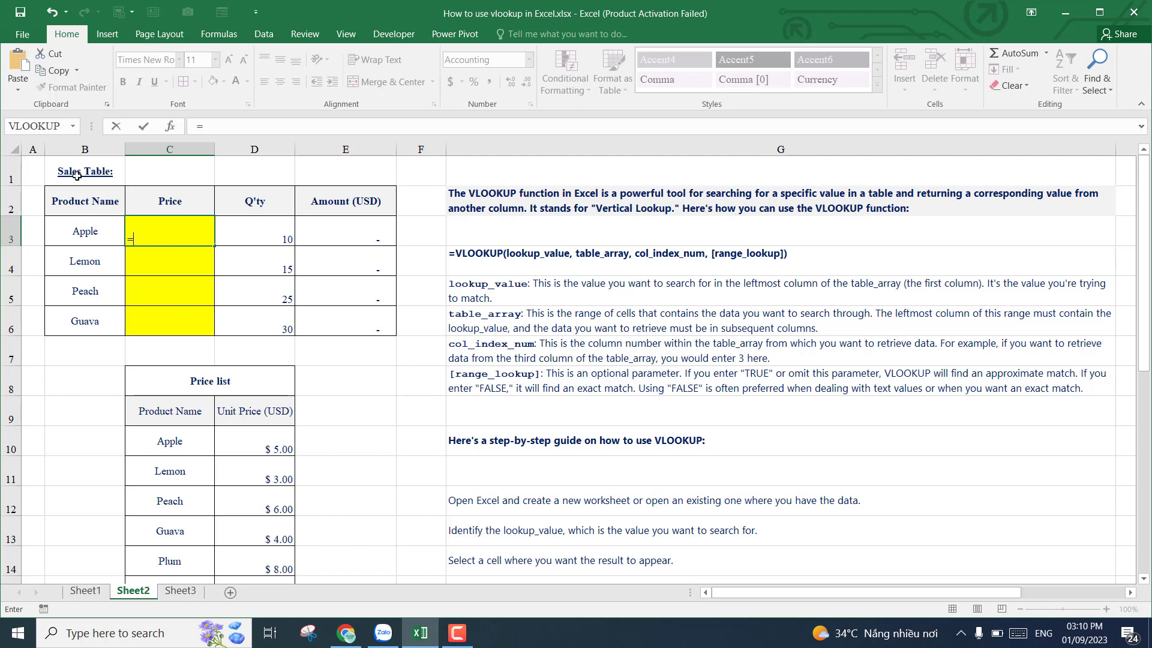
left_click(73, 126)
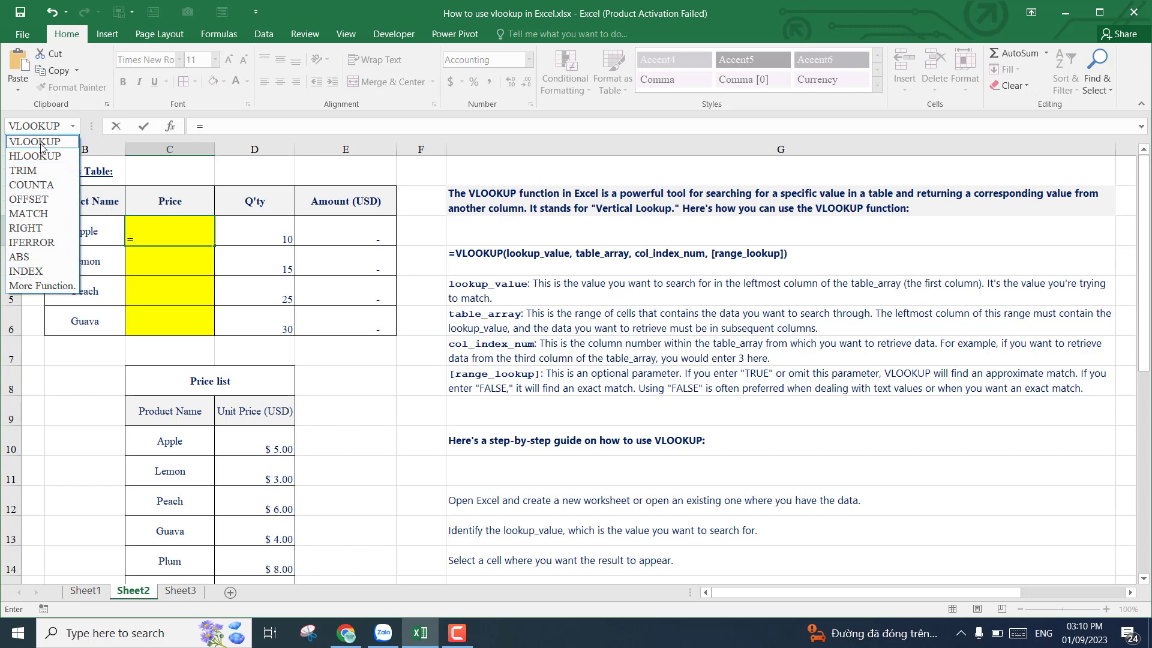
left_click(39, 289)
left_click_drag(569, 339, 549, 174)
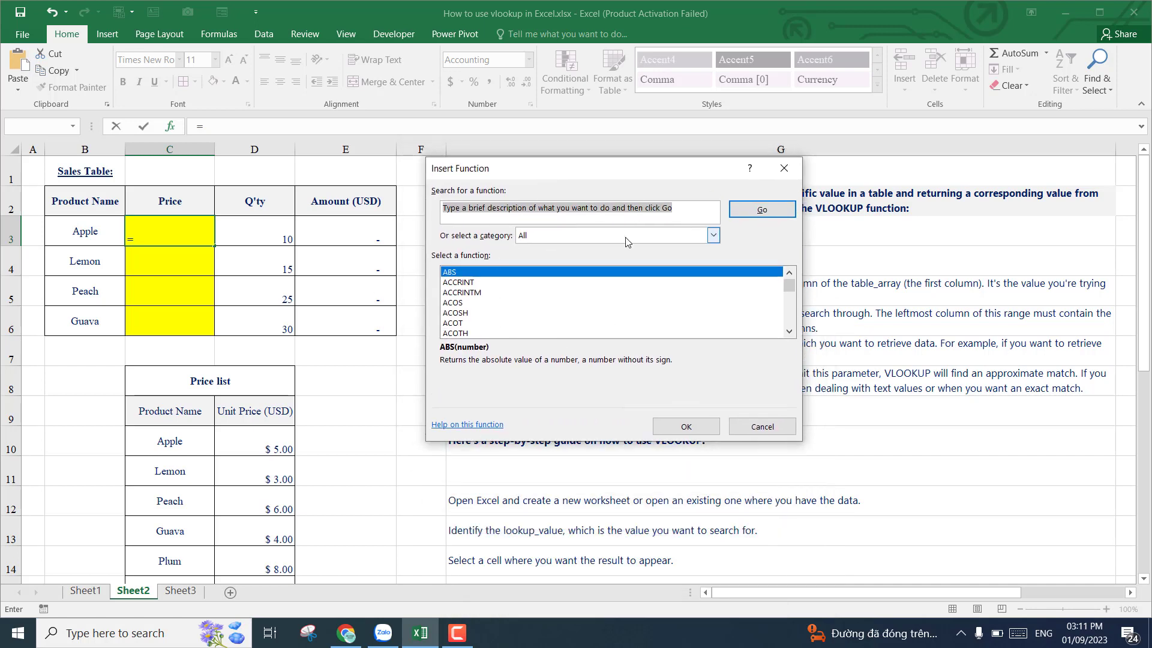
Find VLOOKUP in the list of all functions and insert it into C3
left_click(454, 315)
key("Up")
key("Up")
left_click(454, 314)
left_click(457, 304)
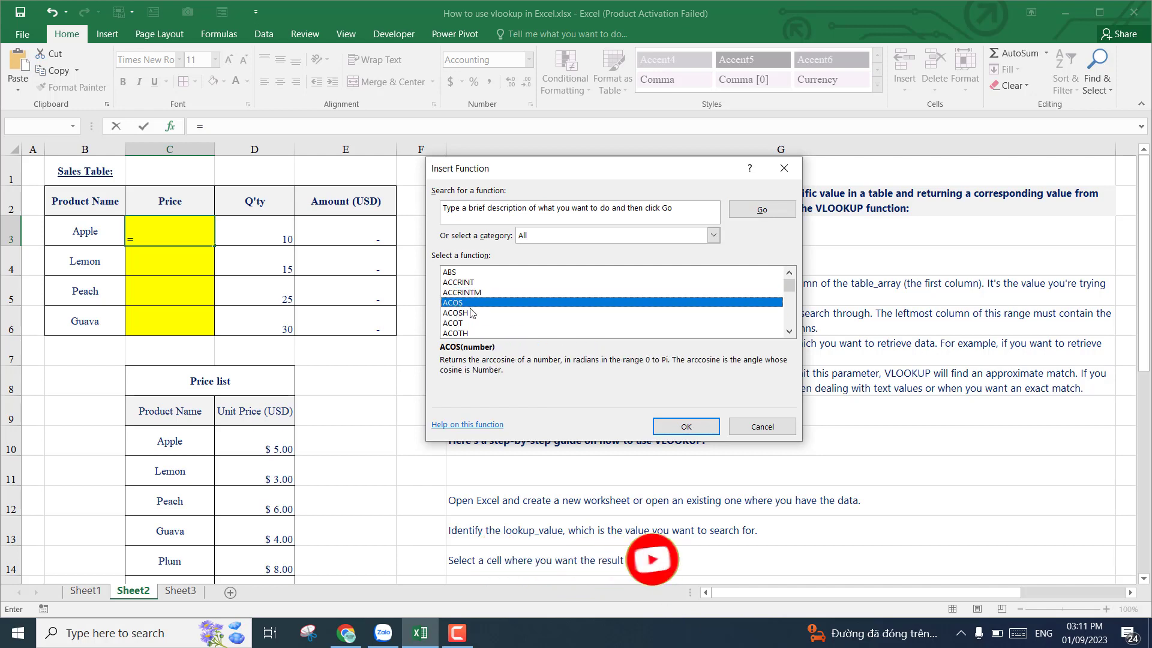
key("v")
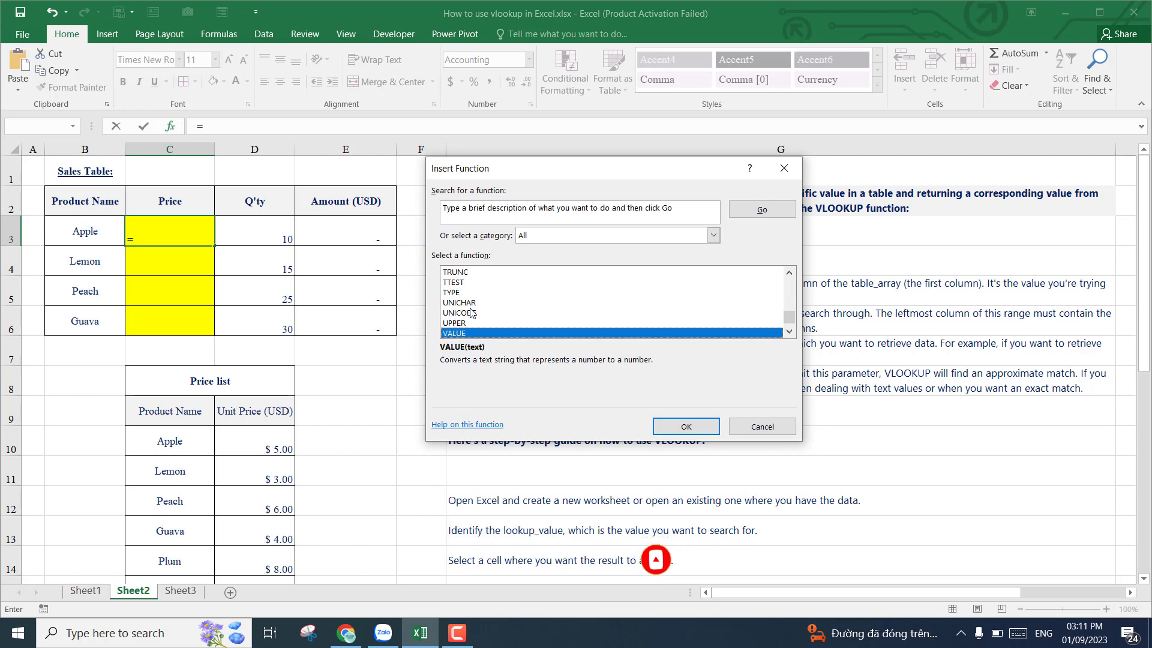
left_click(789, 333)
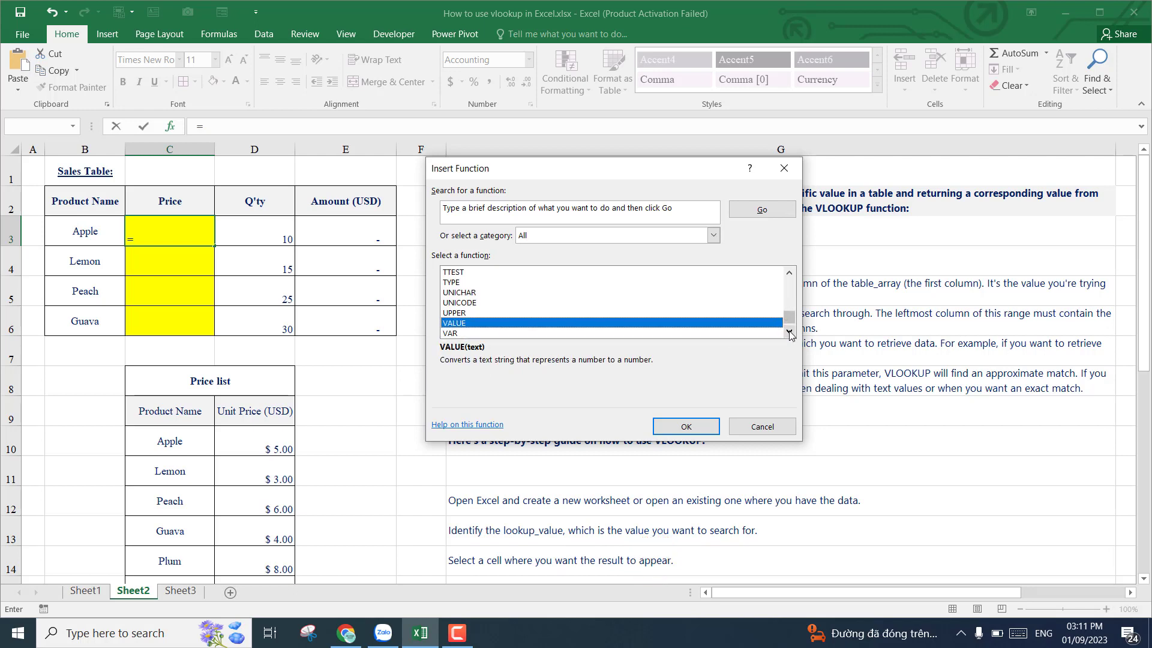
left_click(789, 332)
left_click(789, 332)
left_click(789, 333)
left_click(789, 333)
left_click(788, 333)
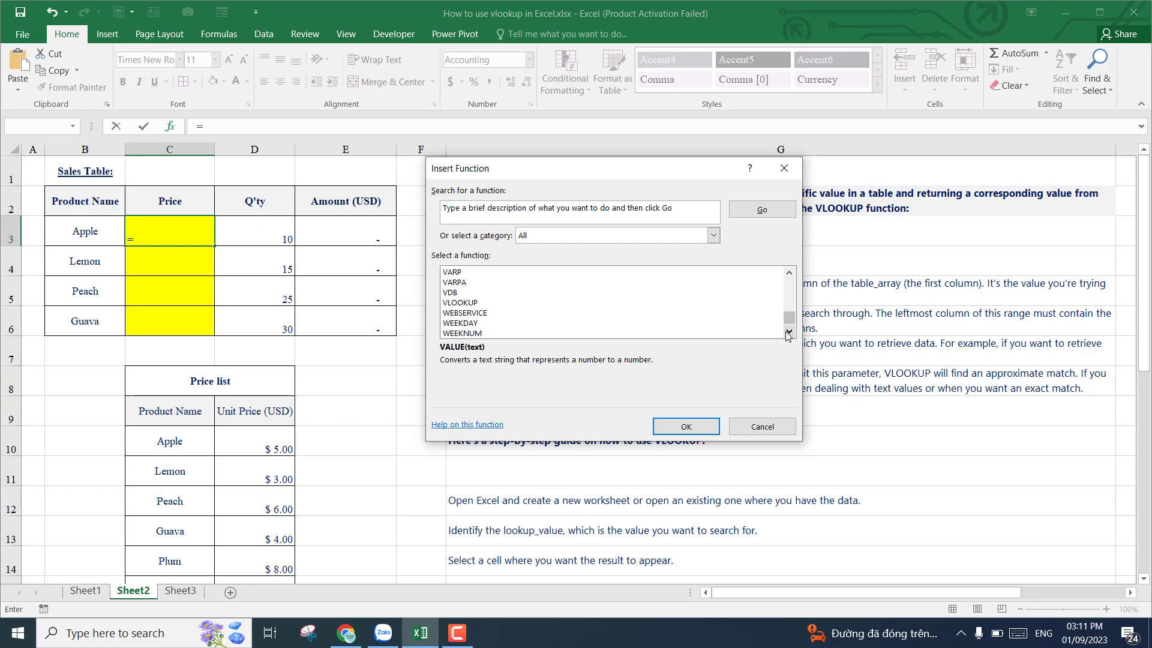
left_click(477, 303)
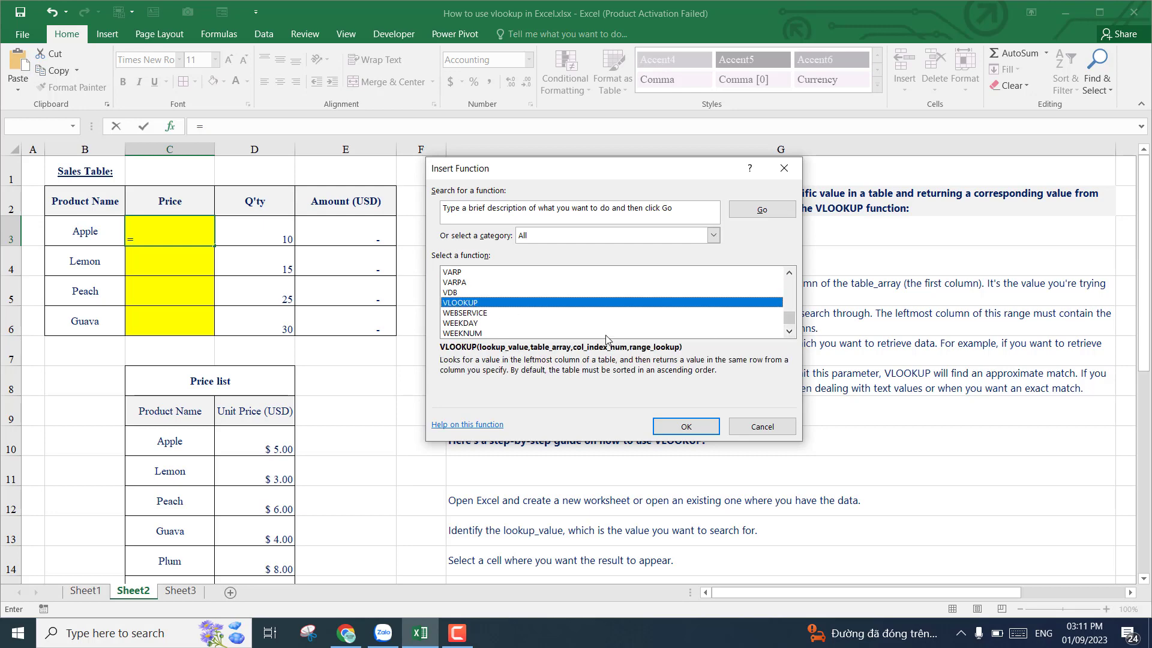
left_click(686, 427)
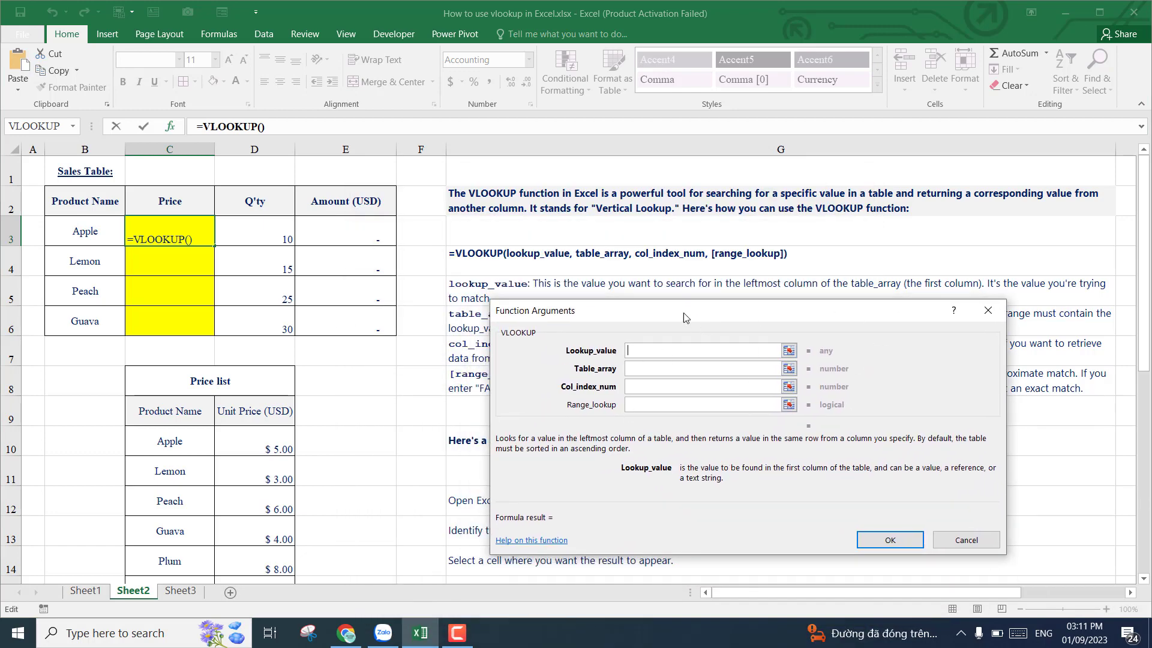
Set the lookup value to B3 and the table array to the price list as the absolute range $C$8:$D$16
left_click_drag(683, 312, 693, 308)
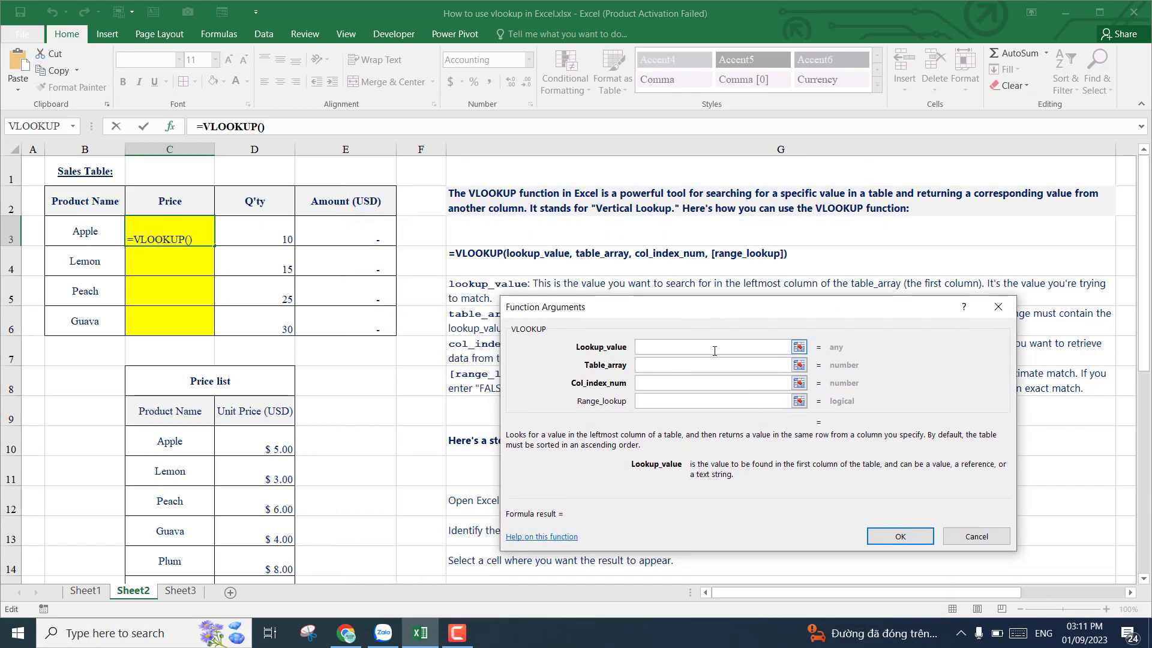
left_click(92, 228)
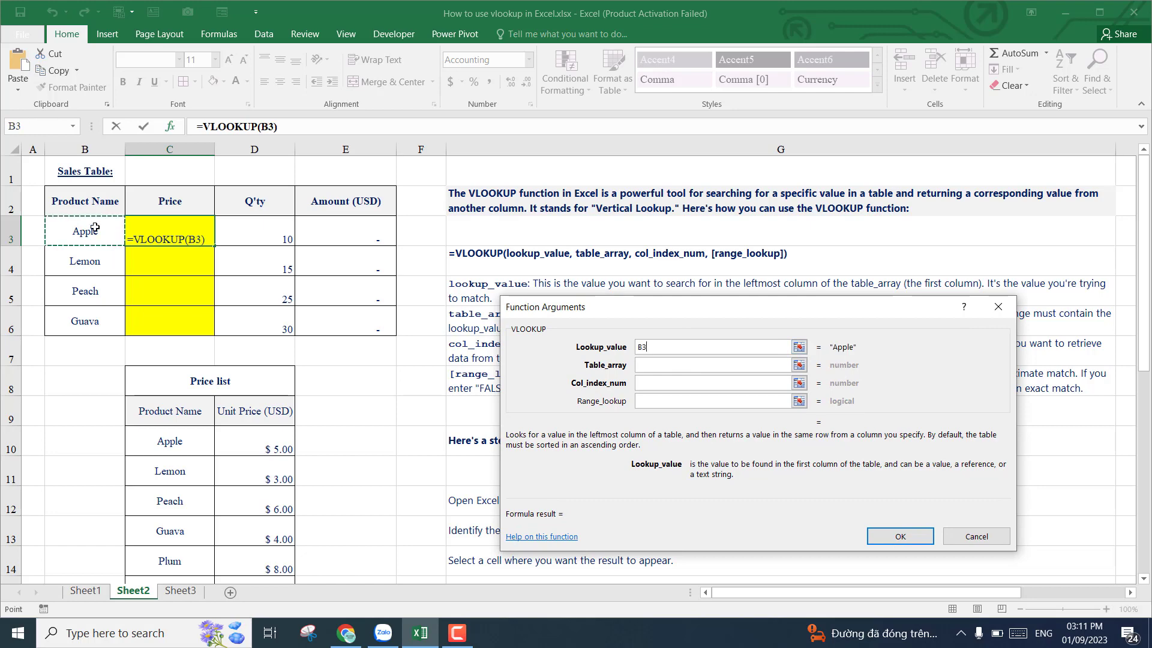
left_click(652, 366)
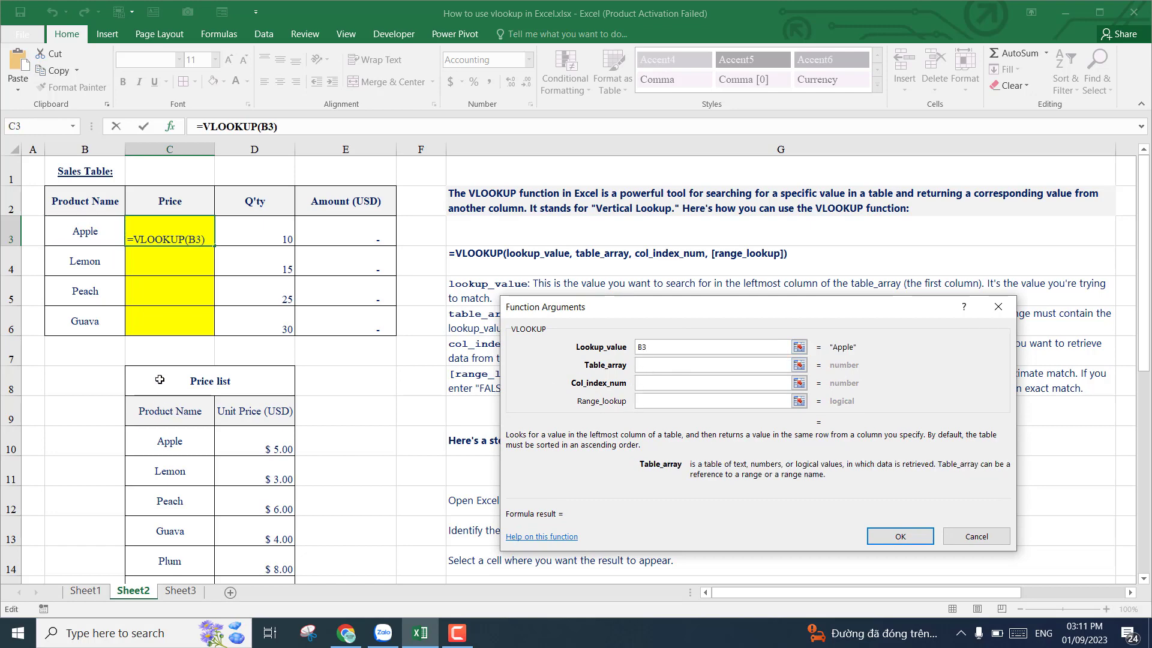
left_click_drag(170, 393, 223, 542)
key("F4")
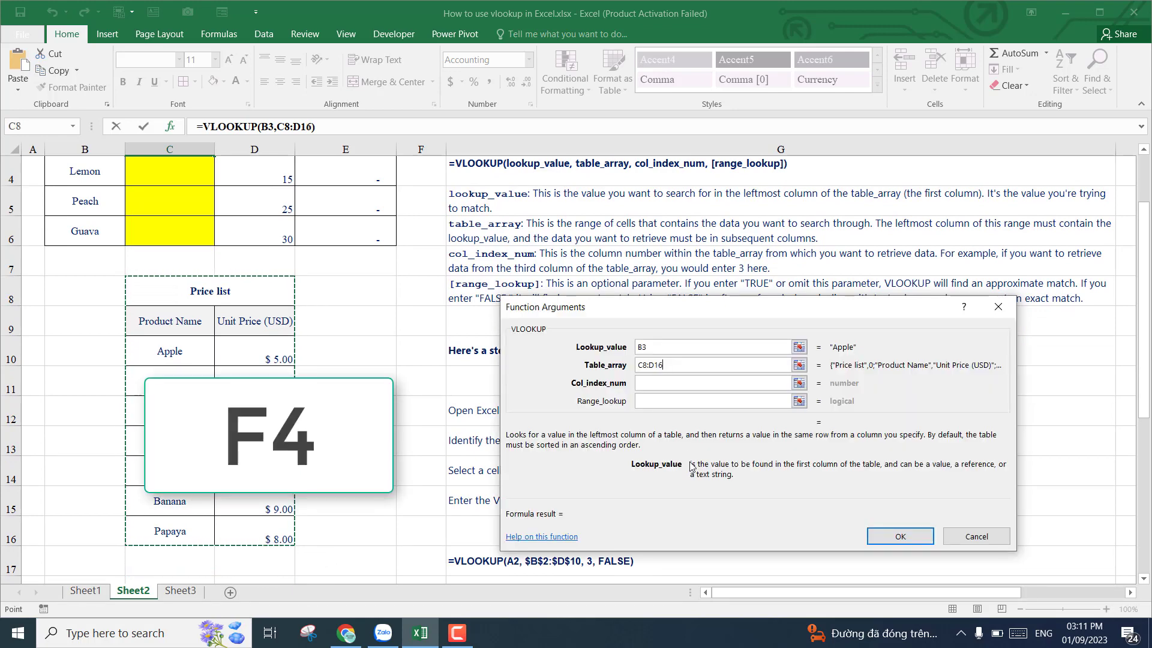
key("F4")
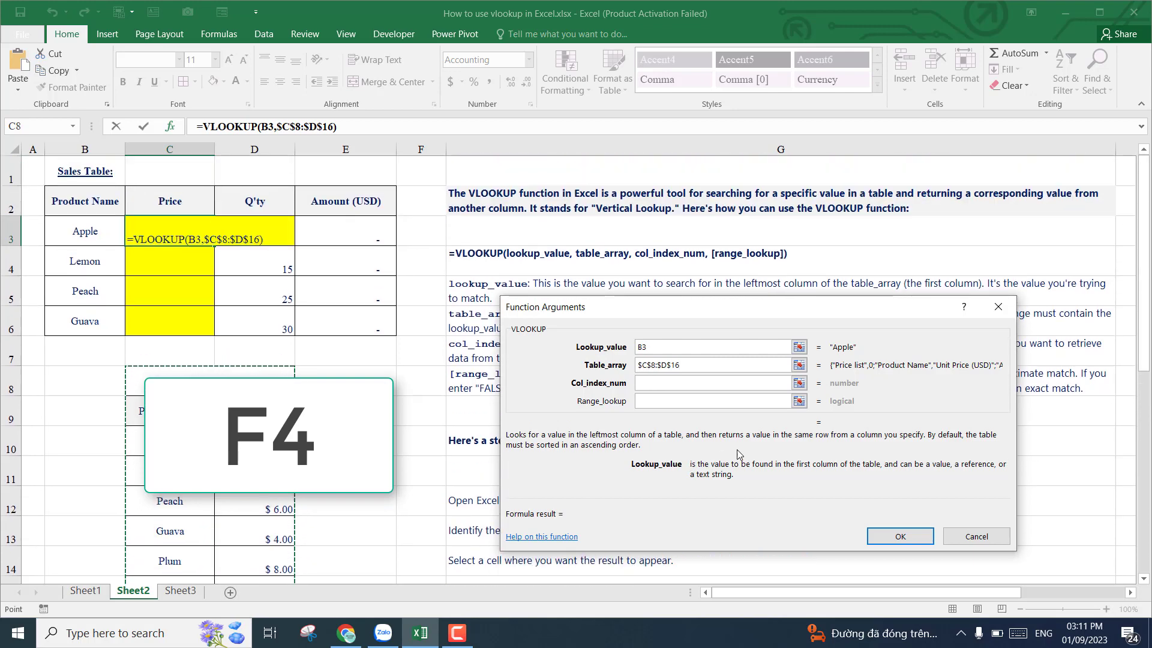
Set the column index number to 2 and the range lookup to false, and accept the VLOOKUP formula
left_click(682, 384)
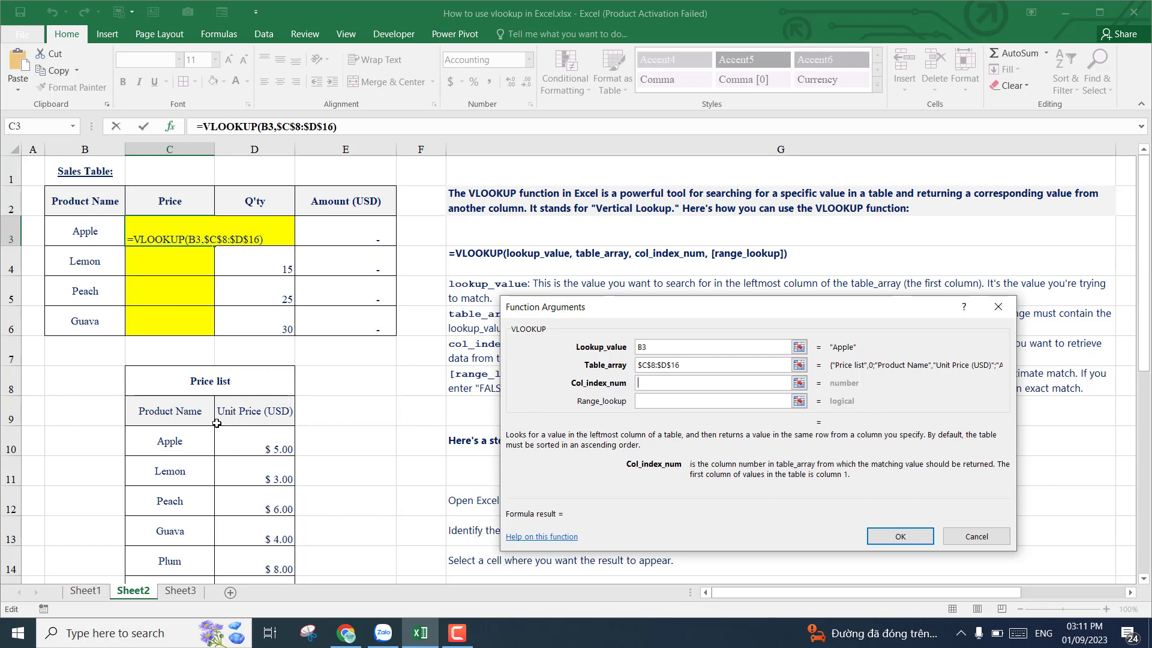
type("2")
left_click(660, 401)
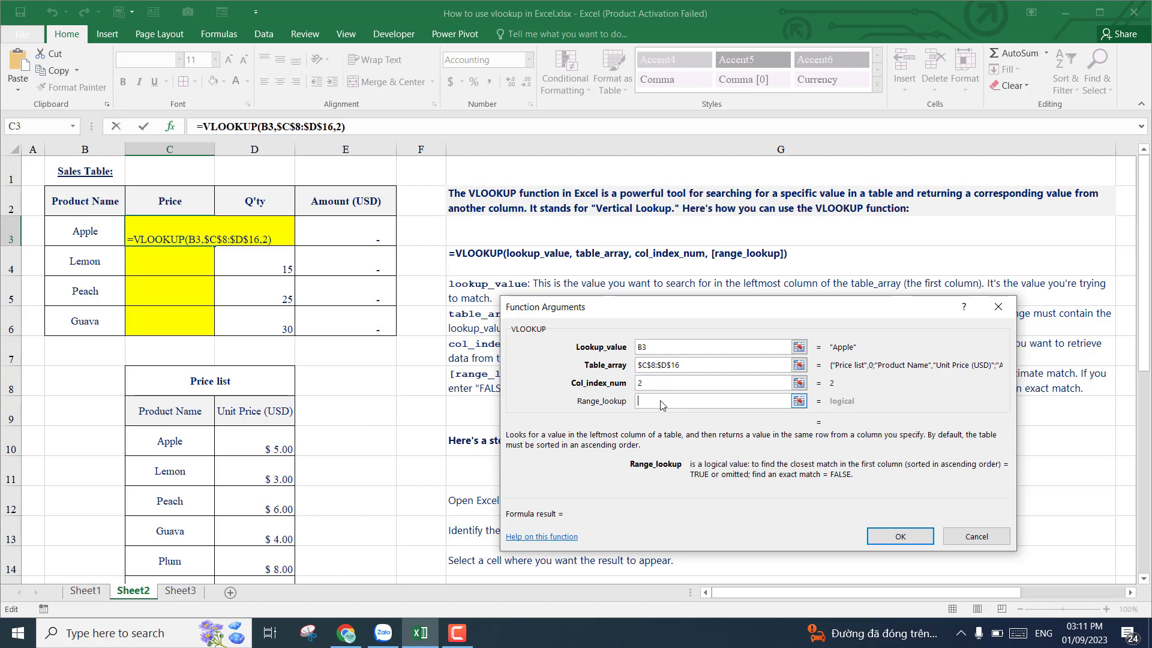
type("false")
left_click(902, 539)
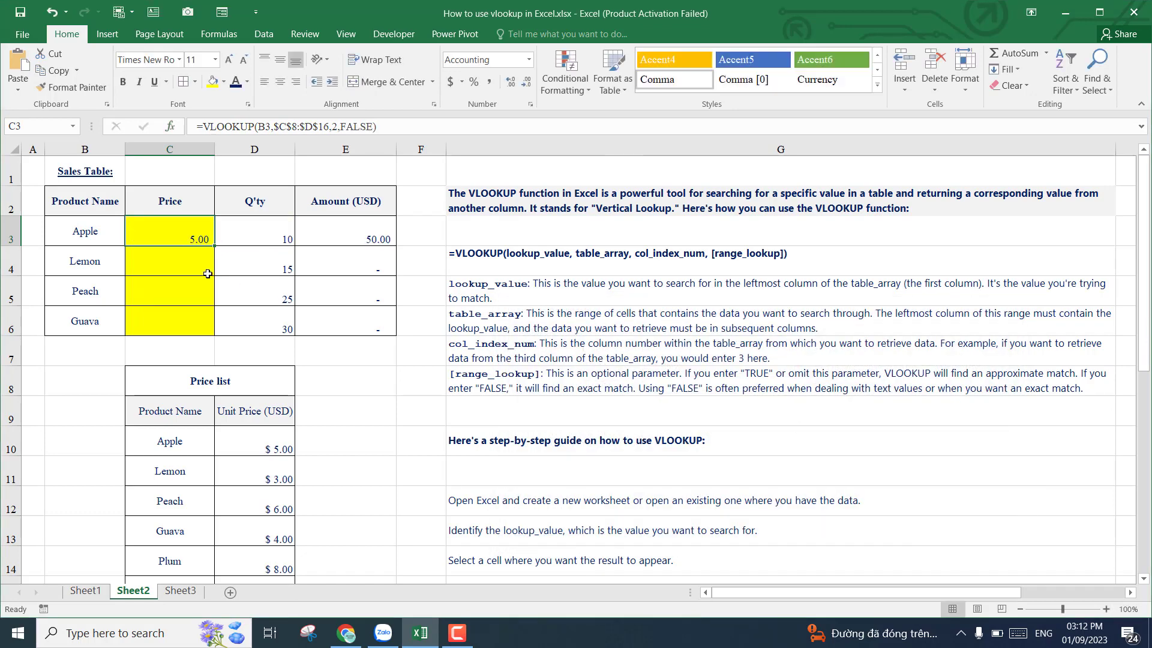
Fill the VLOOKUP formula from C3 down to C6 and check the formulas in the filled Price cells
left_click_drag(210, 253, 243, 355)
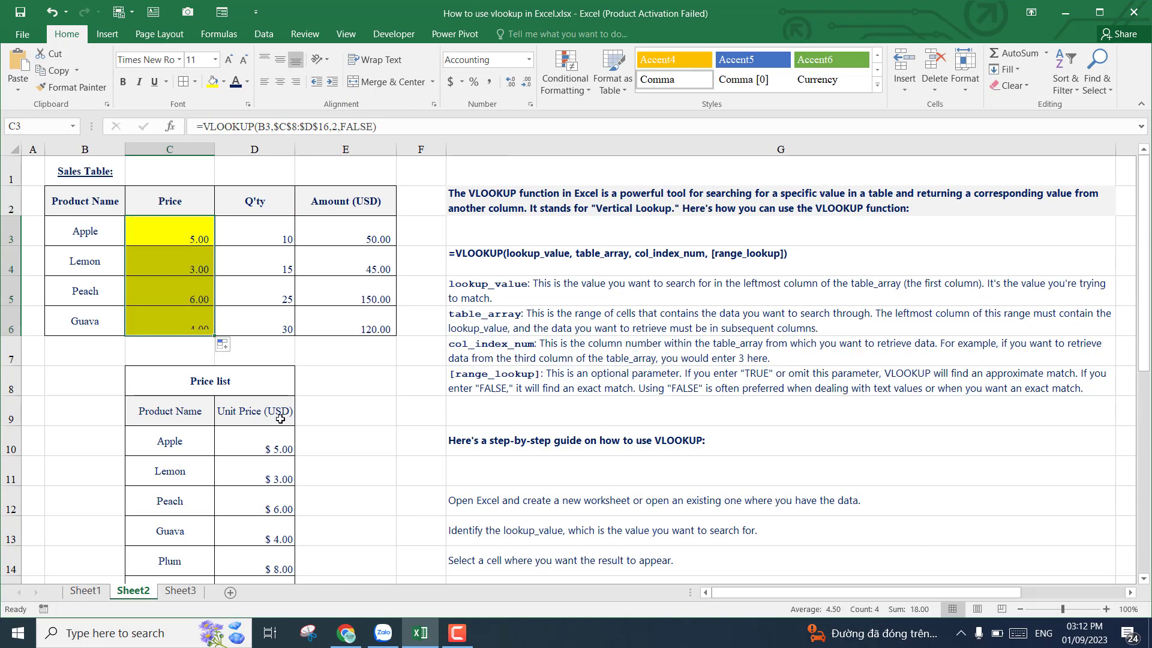
left_click(159, 269)
left_click(158, 284)
left_click(177, 315)
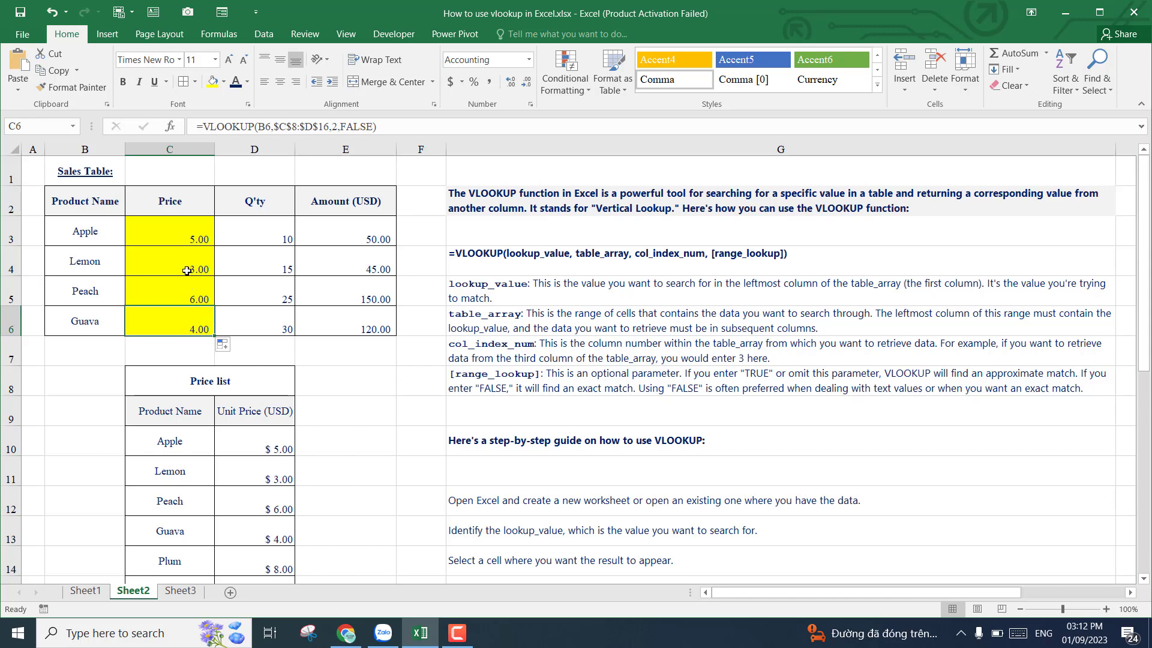
left_click(368, 397)
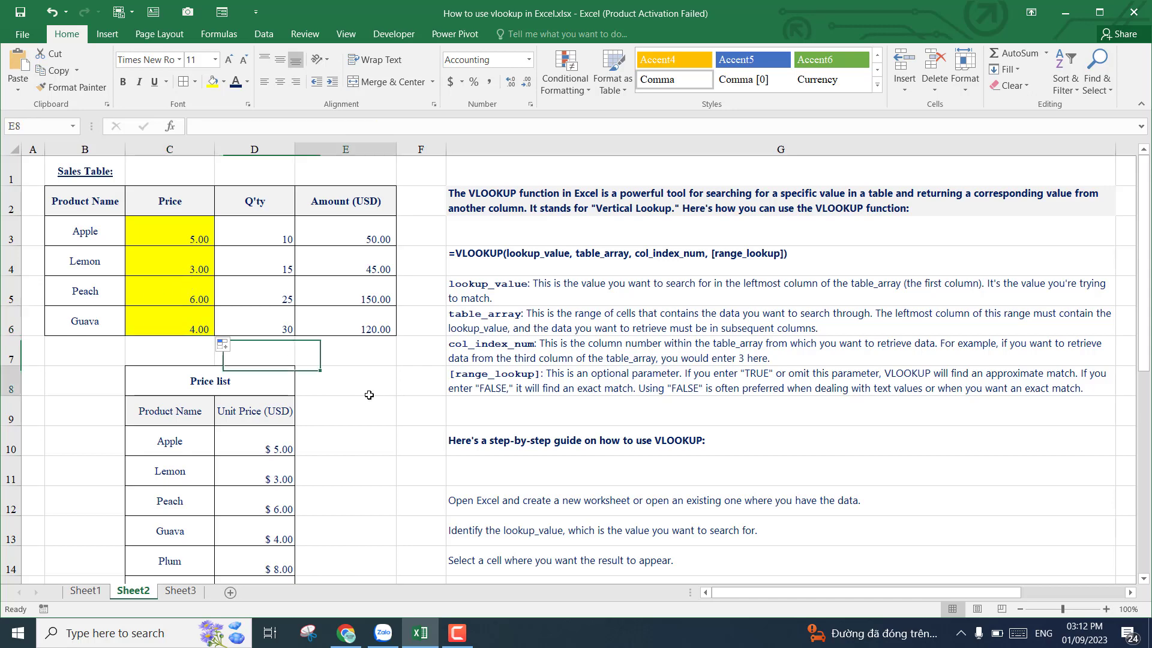